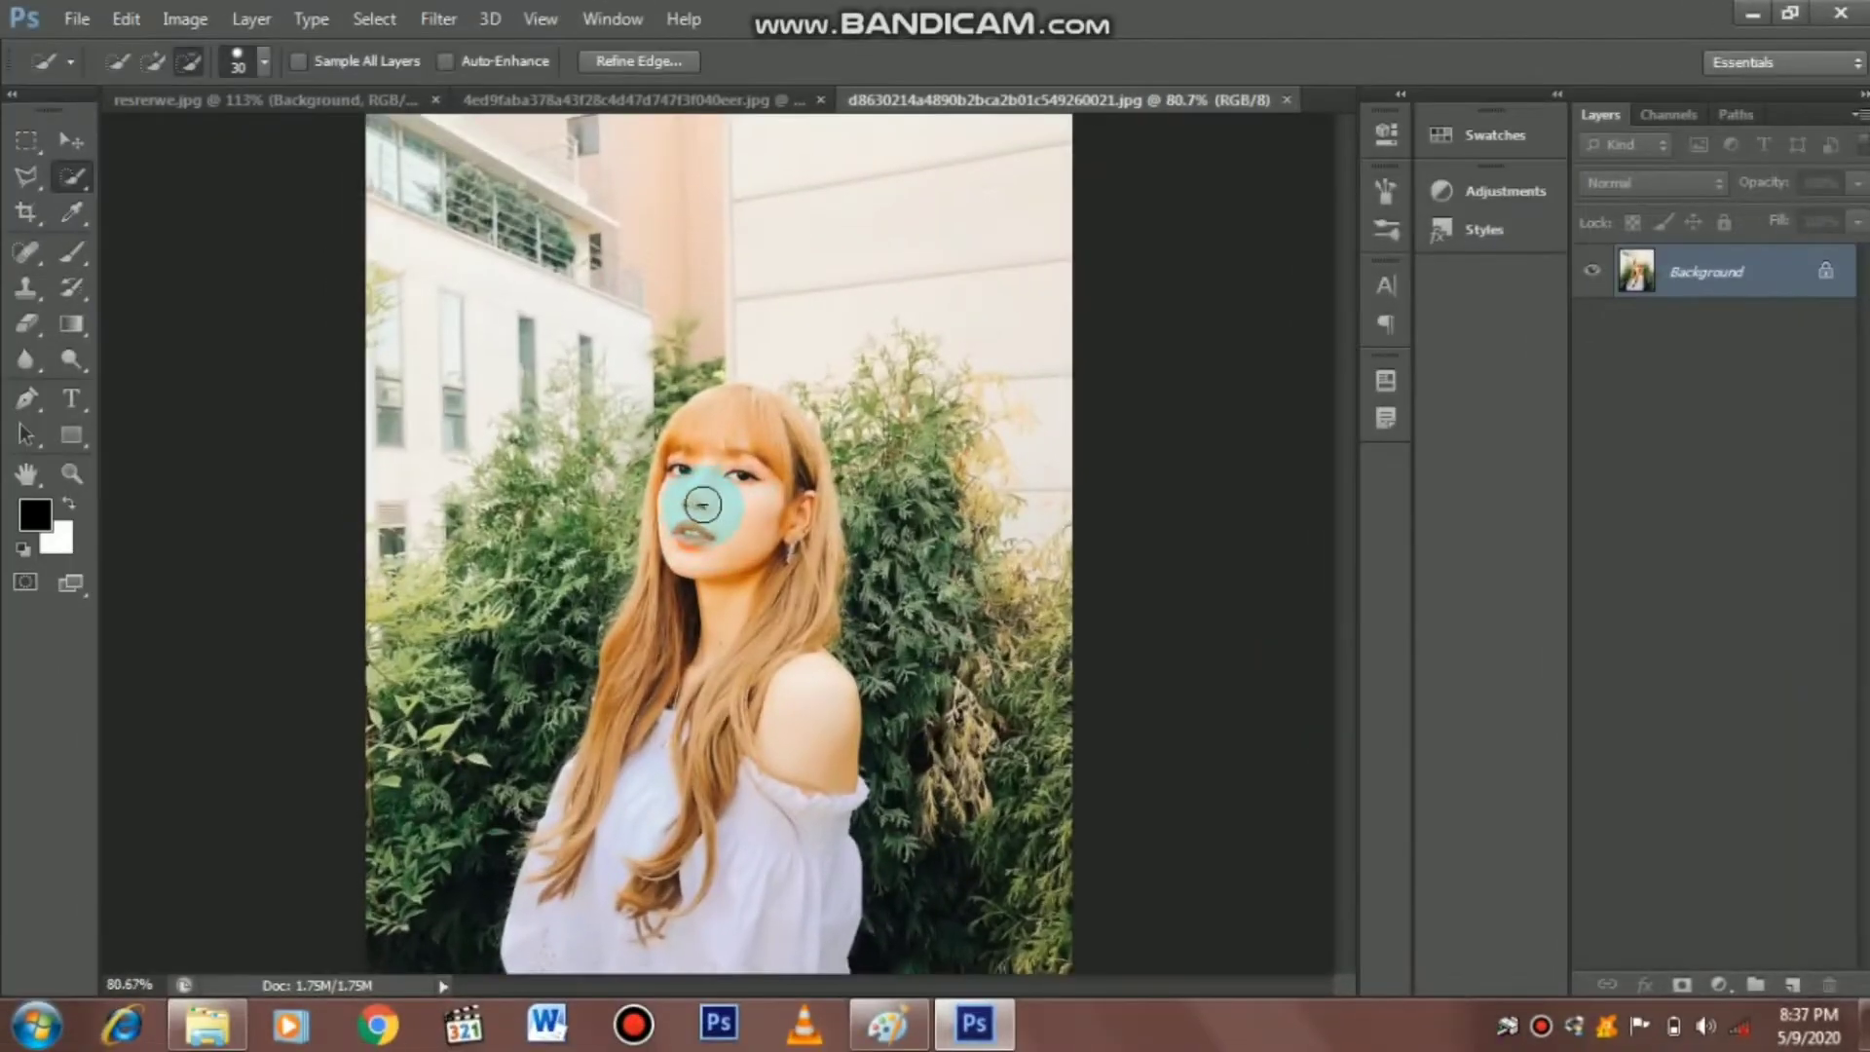
Select the woman's hair and face with the Quick Selection tool, following the crown and the hair beside her ear
scroll(711, 417, "down", 2)
scroll(711, 456, "up", 1)
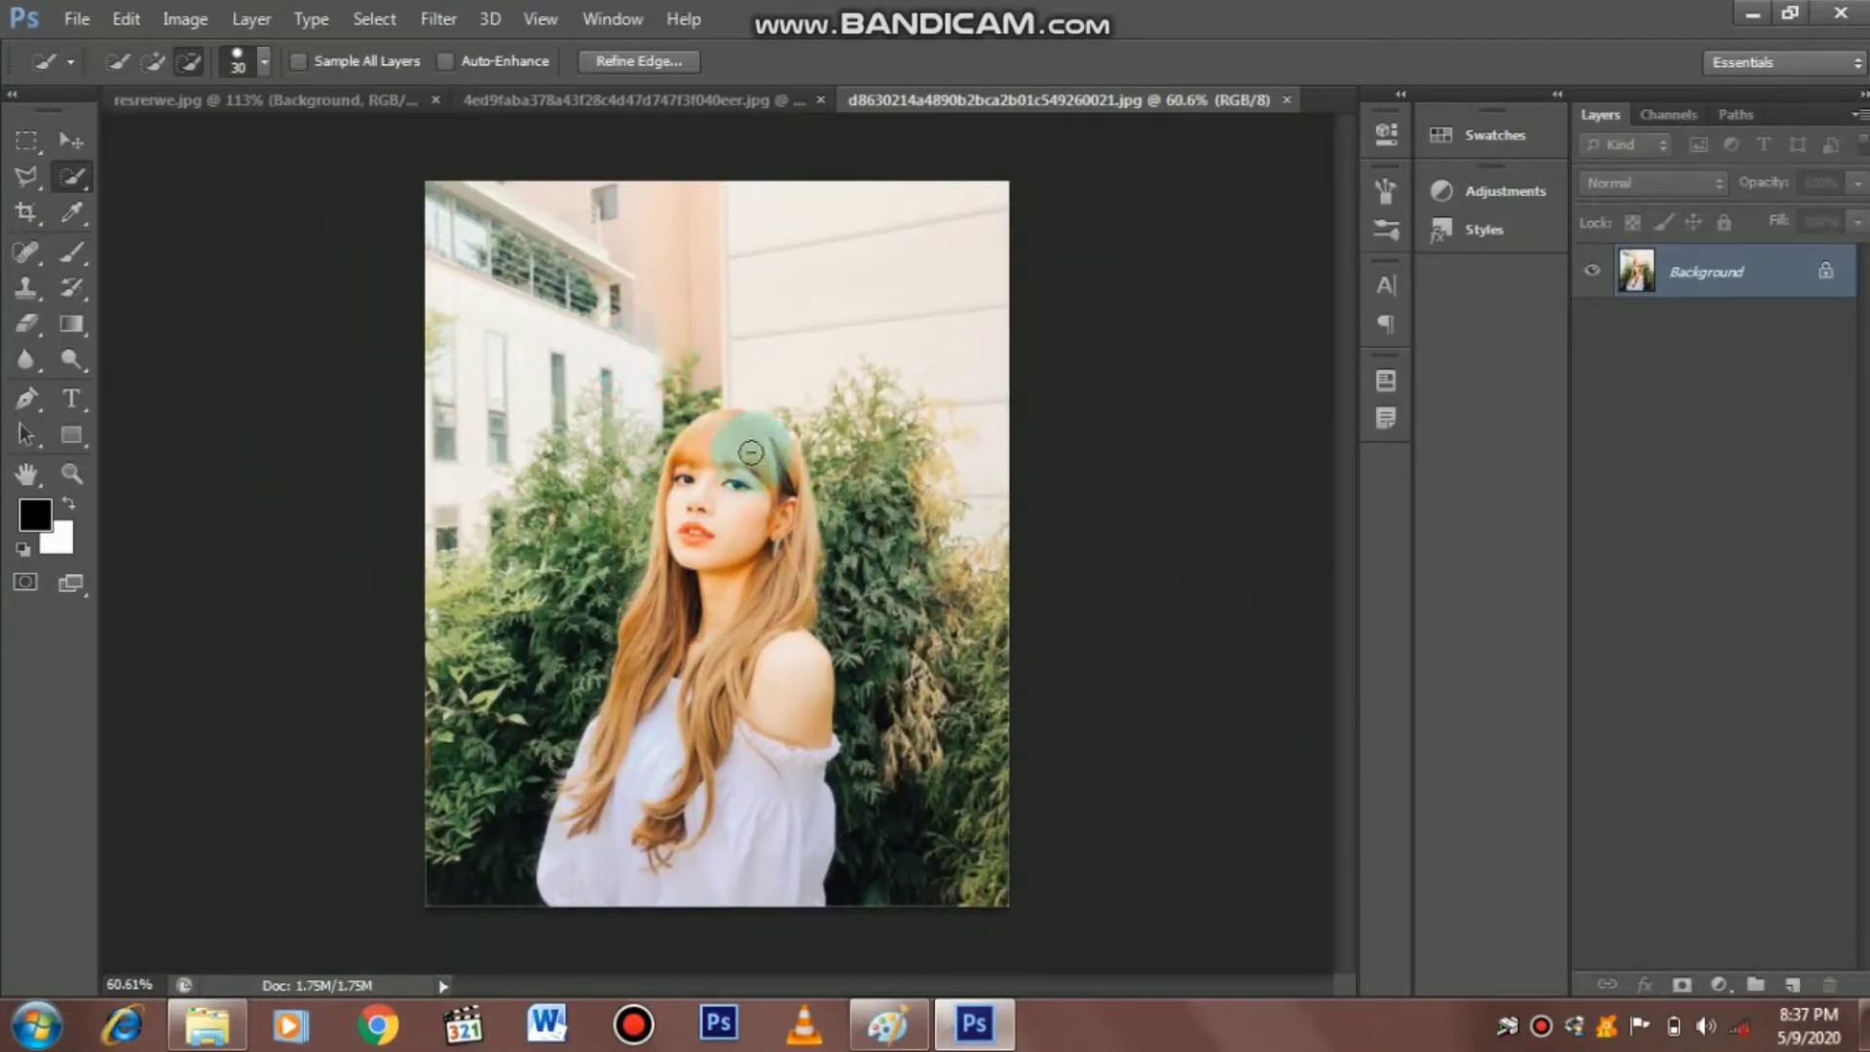
scroll(751, 533, "up", 5)
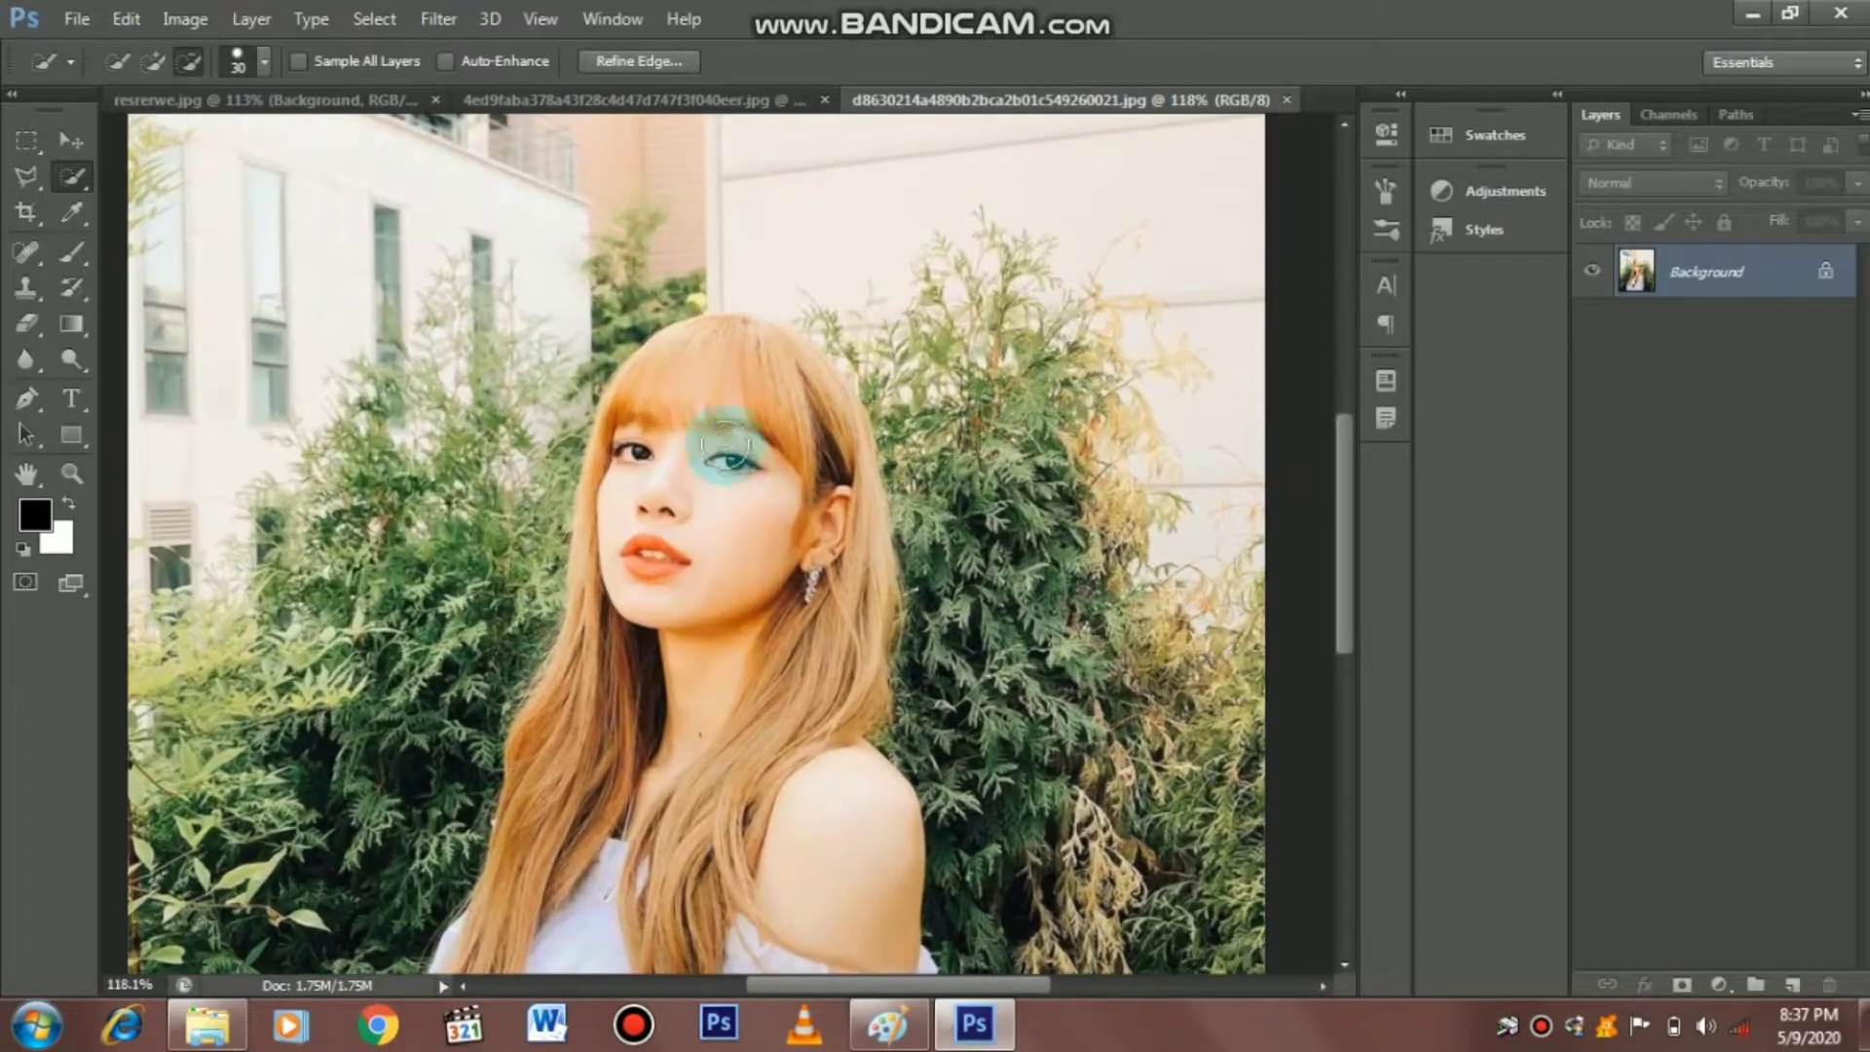
mouse_move(704, 357)
left_mouse_down()
mouse_move(768, 394)
mouse_move(802, 371)
mouse_move(868, 380)
mouse_move(844, 311)
mouse_move(806, 301)
mouse_move(895, 372)
mouse_move(904, 446)
mouse_move(846, 499)
mouse_move(816, 694)
mouse_move(846, 682)
left_mouse_up()
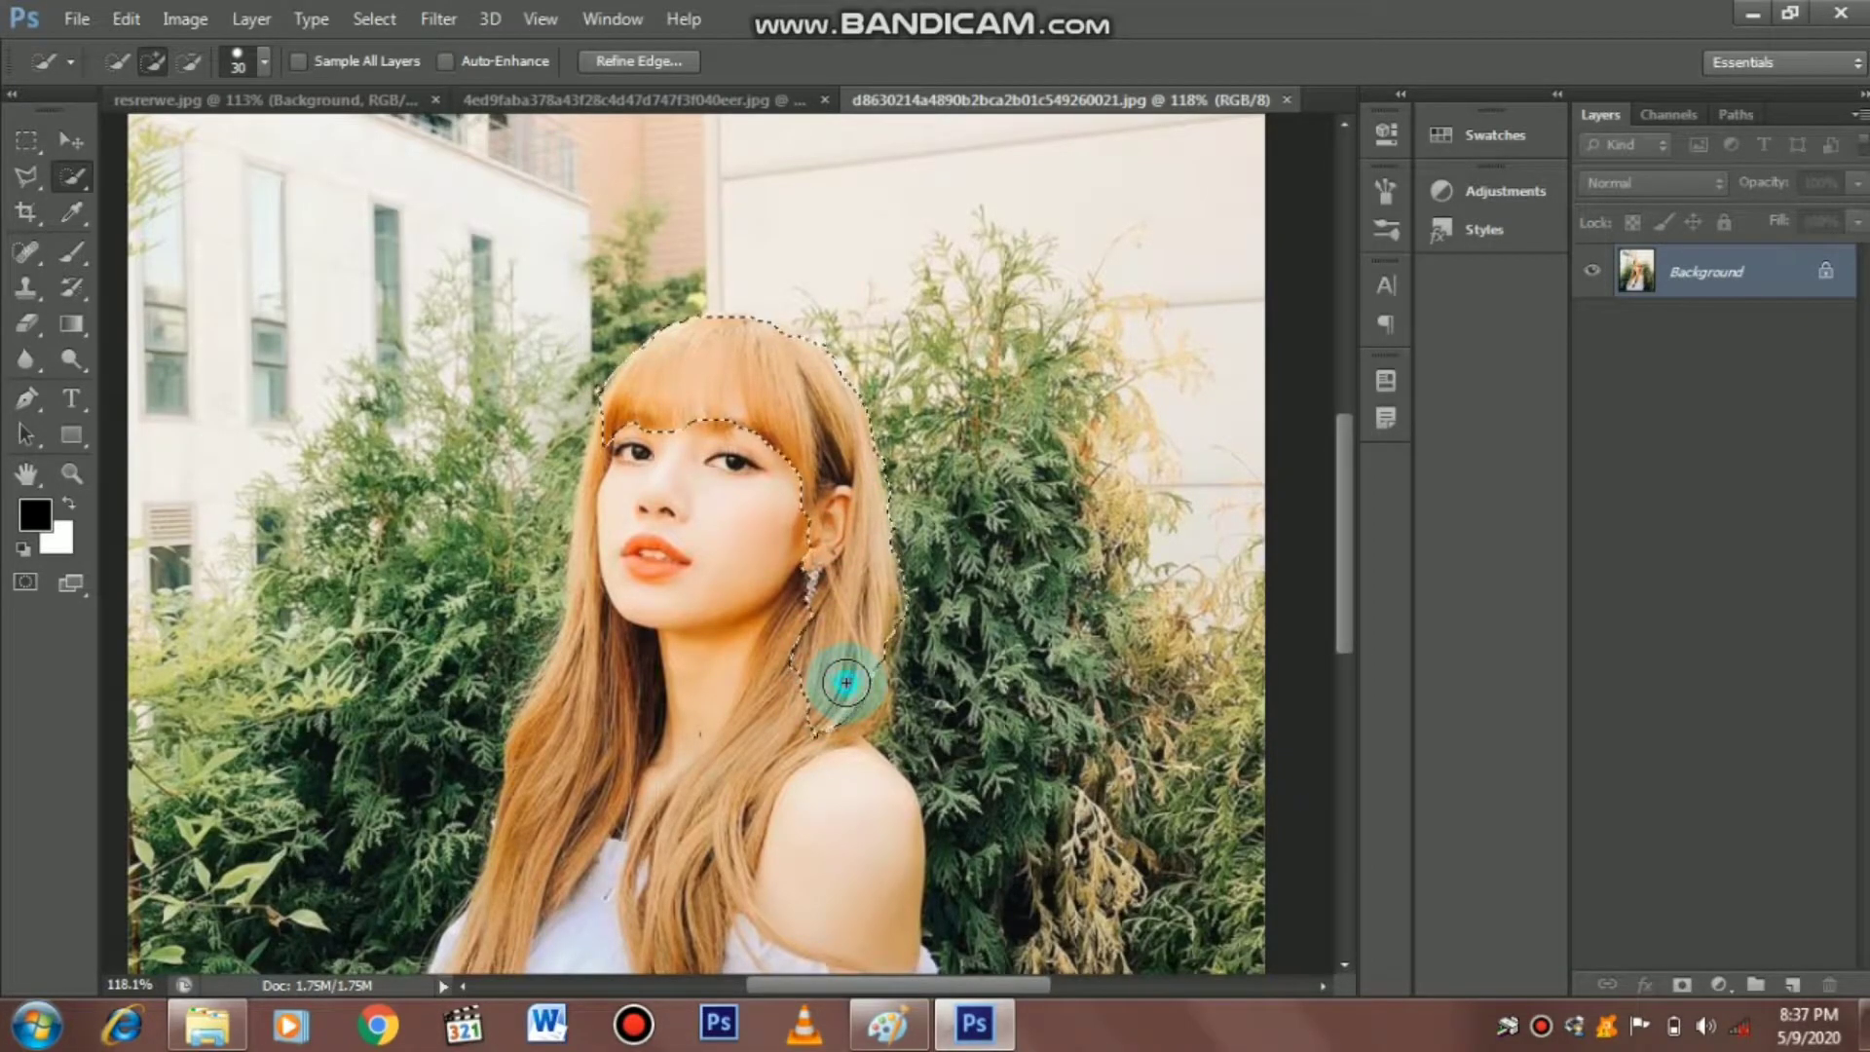
mouse_move(840, 734)
left_mouse_down()
mouse_move(943, 758)
mouse_move(958, 687)
mouse_move(918, 663)
mouse_move(960, 685)
left_mouse_up()
mouse_move(840, 682)
left_mouse_down()
mouse_move(681, 593)
mouse_move(698, 565)
mouse_move(647, 501)
mouse_move(693, 496)
left_mouse_up()
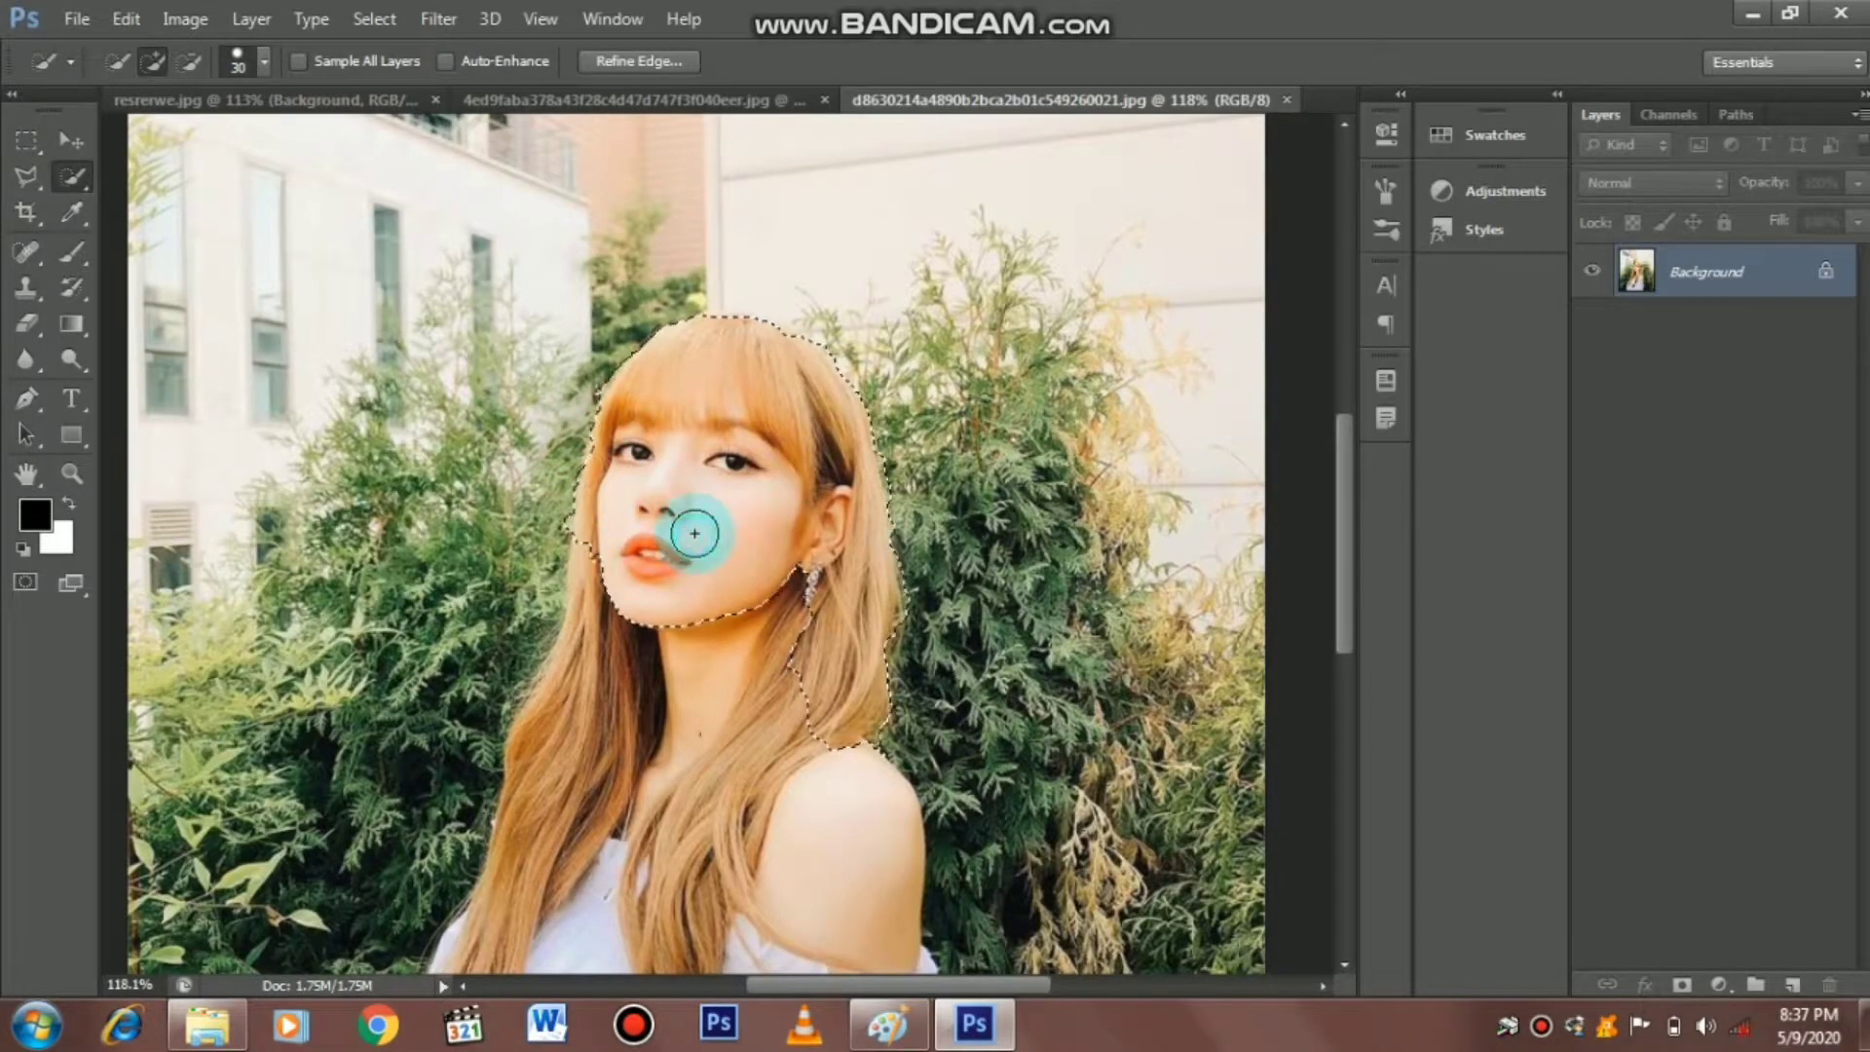
Extend the quick selection over her neck, remaining hair, bare shoulder and white blouse, excluding the bushes beside her
mouse_move(672, 657)
left_mouse_down()
mouse_move(585, 751)
mouse_move(523, 692)
left_mouse_up()
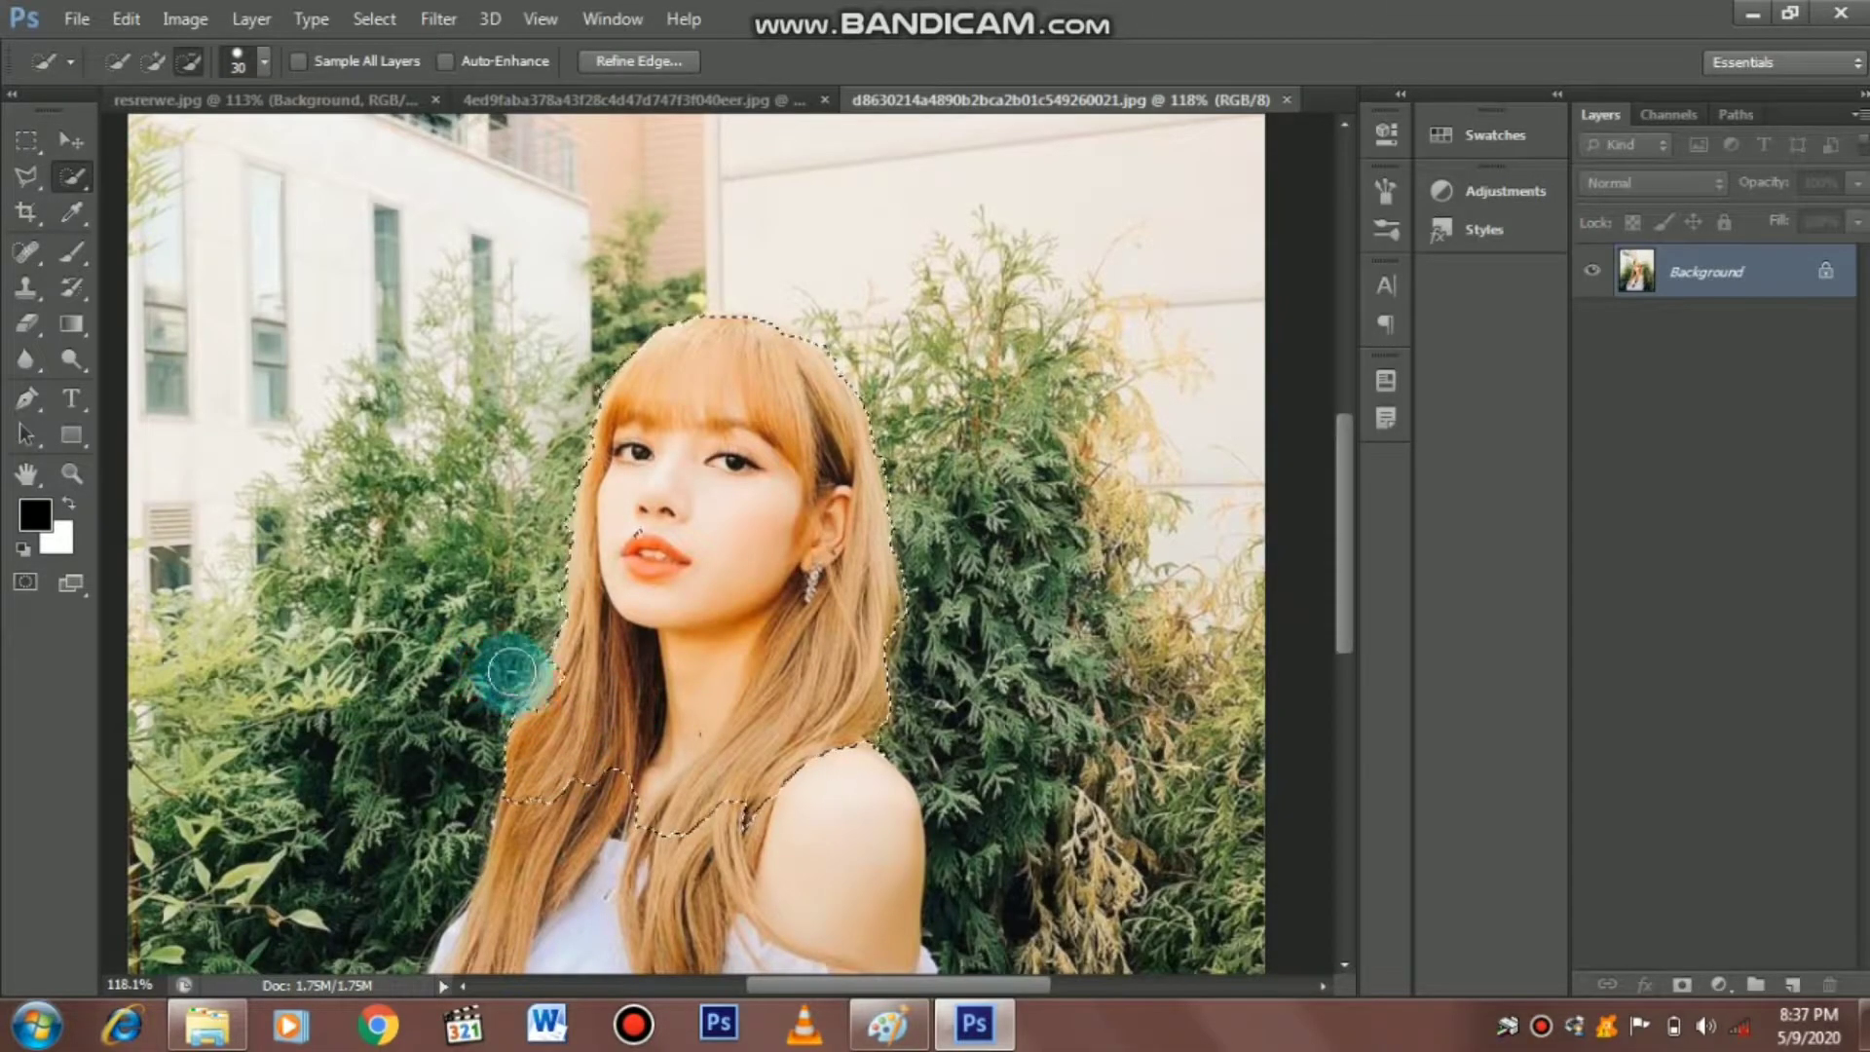
key("alt")
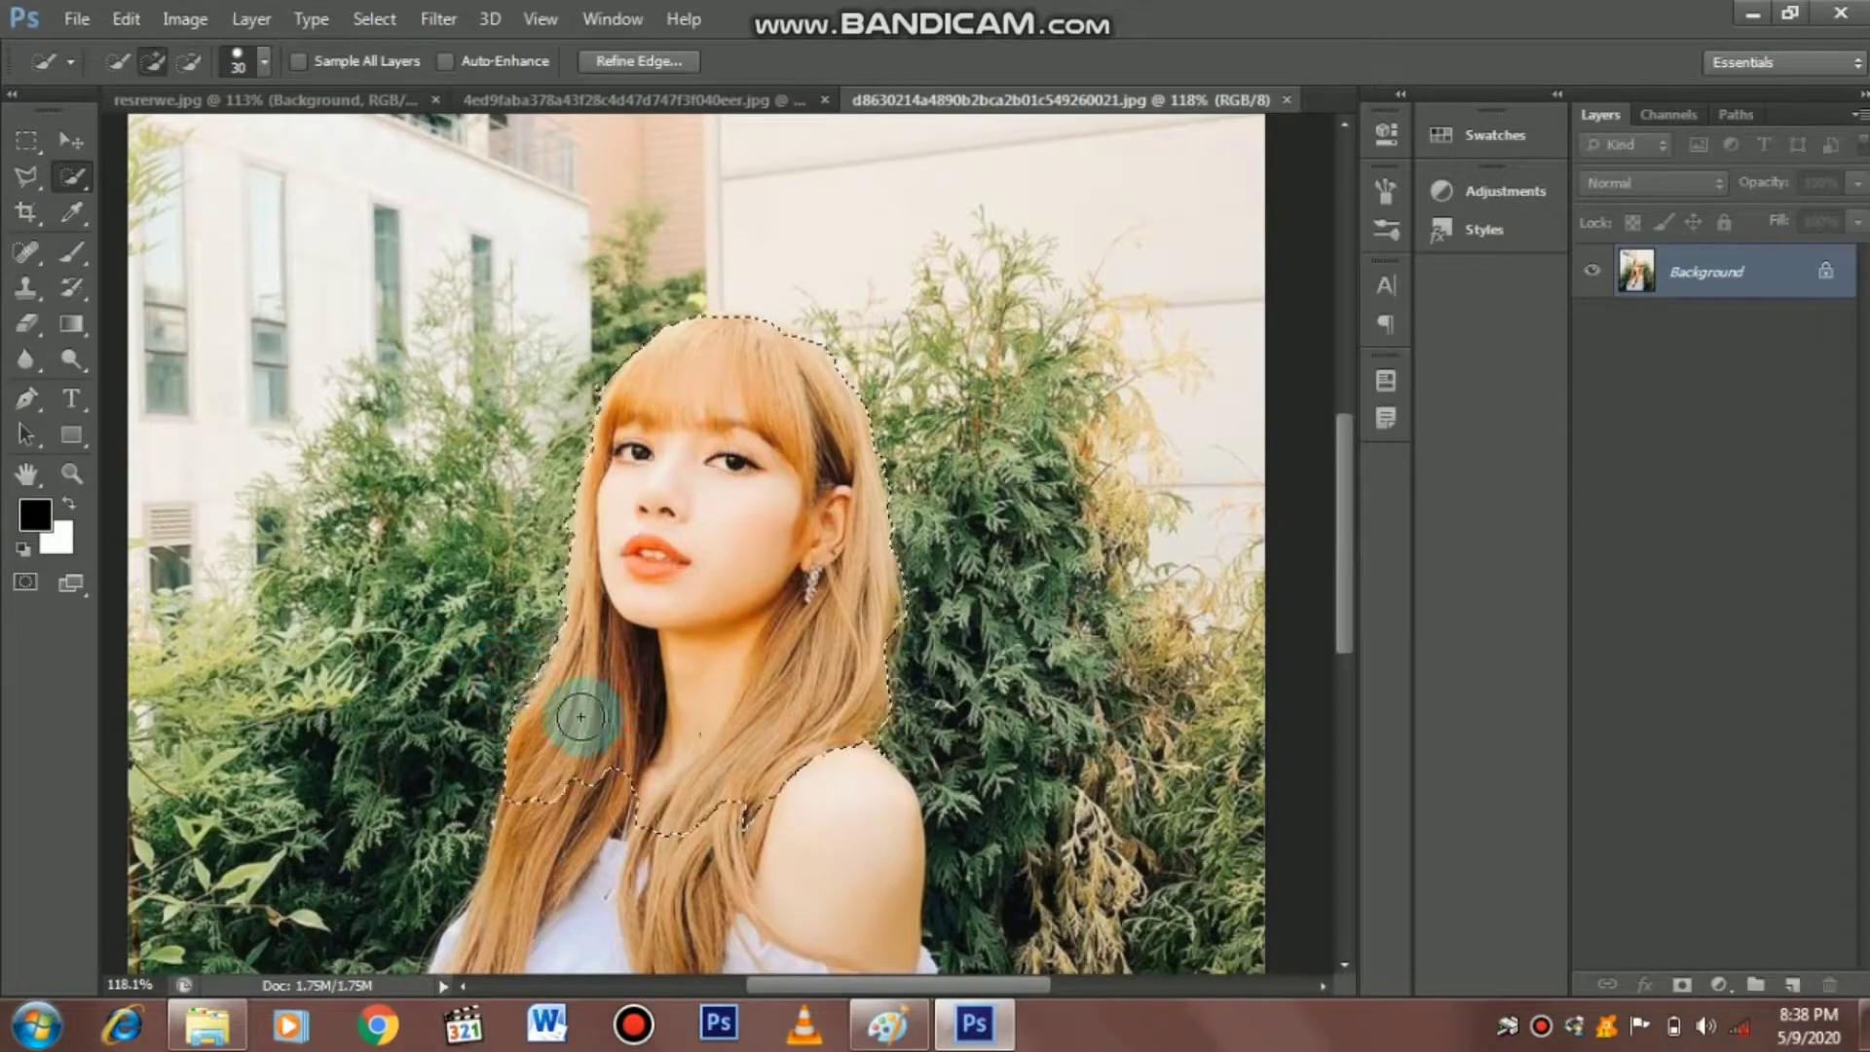
left_click_drag(599, 723, 668, 543)
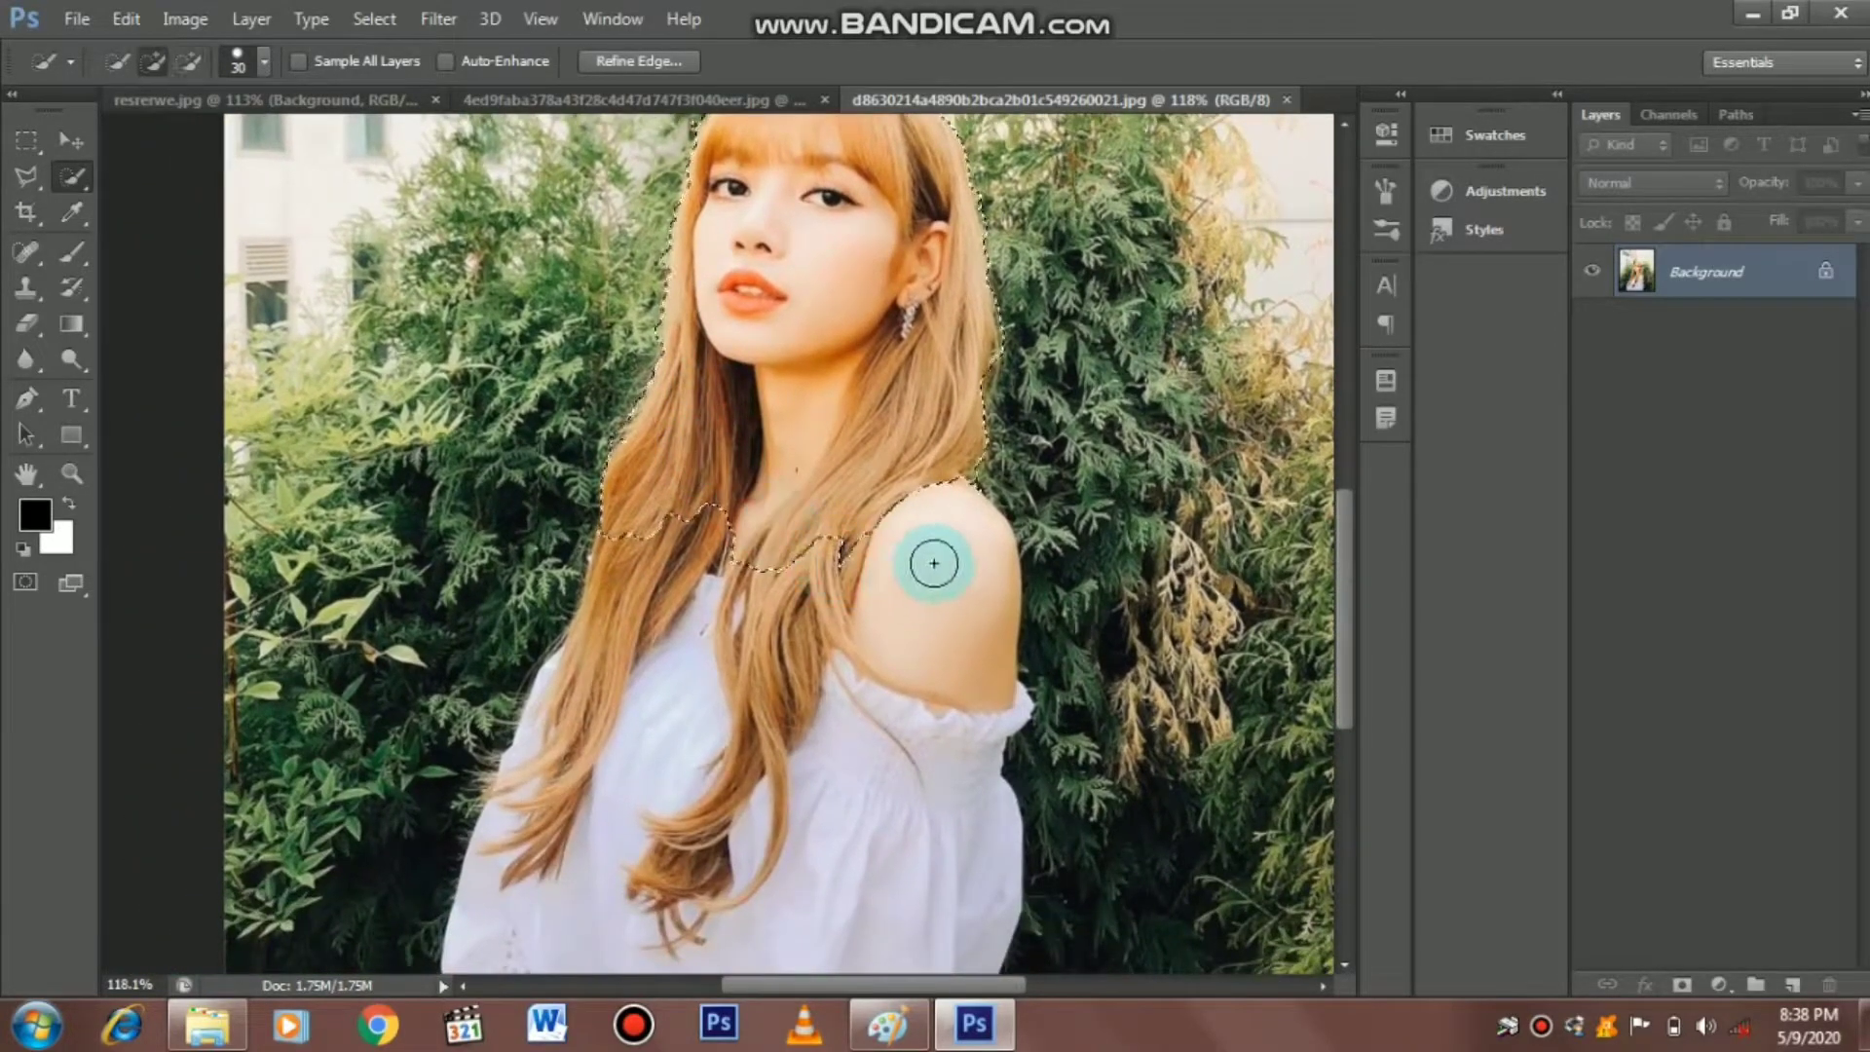
mouse_move(935, 588)
left_mouse_down()
mouse_move(787, 692)
mouse_move(759, 672)
mouse_move(698, 722)
mouse_move(636, 708)
mouse_move(657, 686)
mouse_move(852, 838)
mouse_move(727, 646)
left_mouse_up()
scroll(734, 605, "down", 1, "alt")
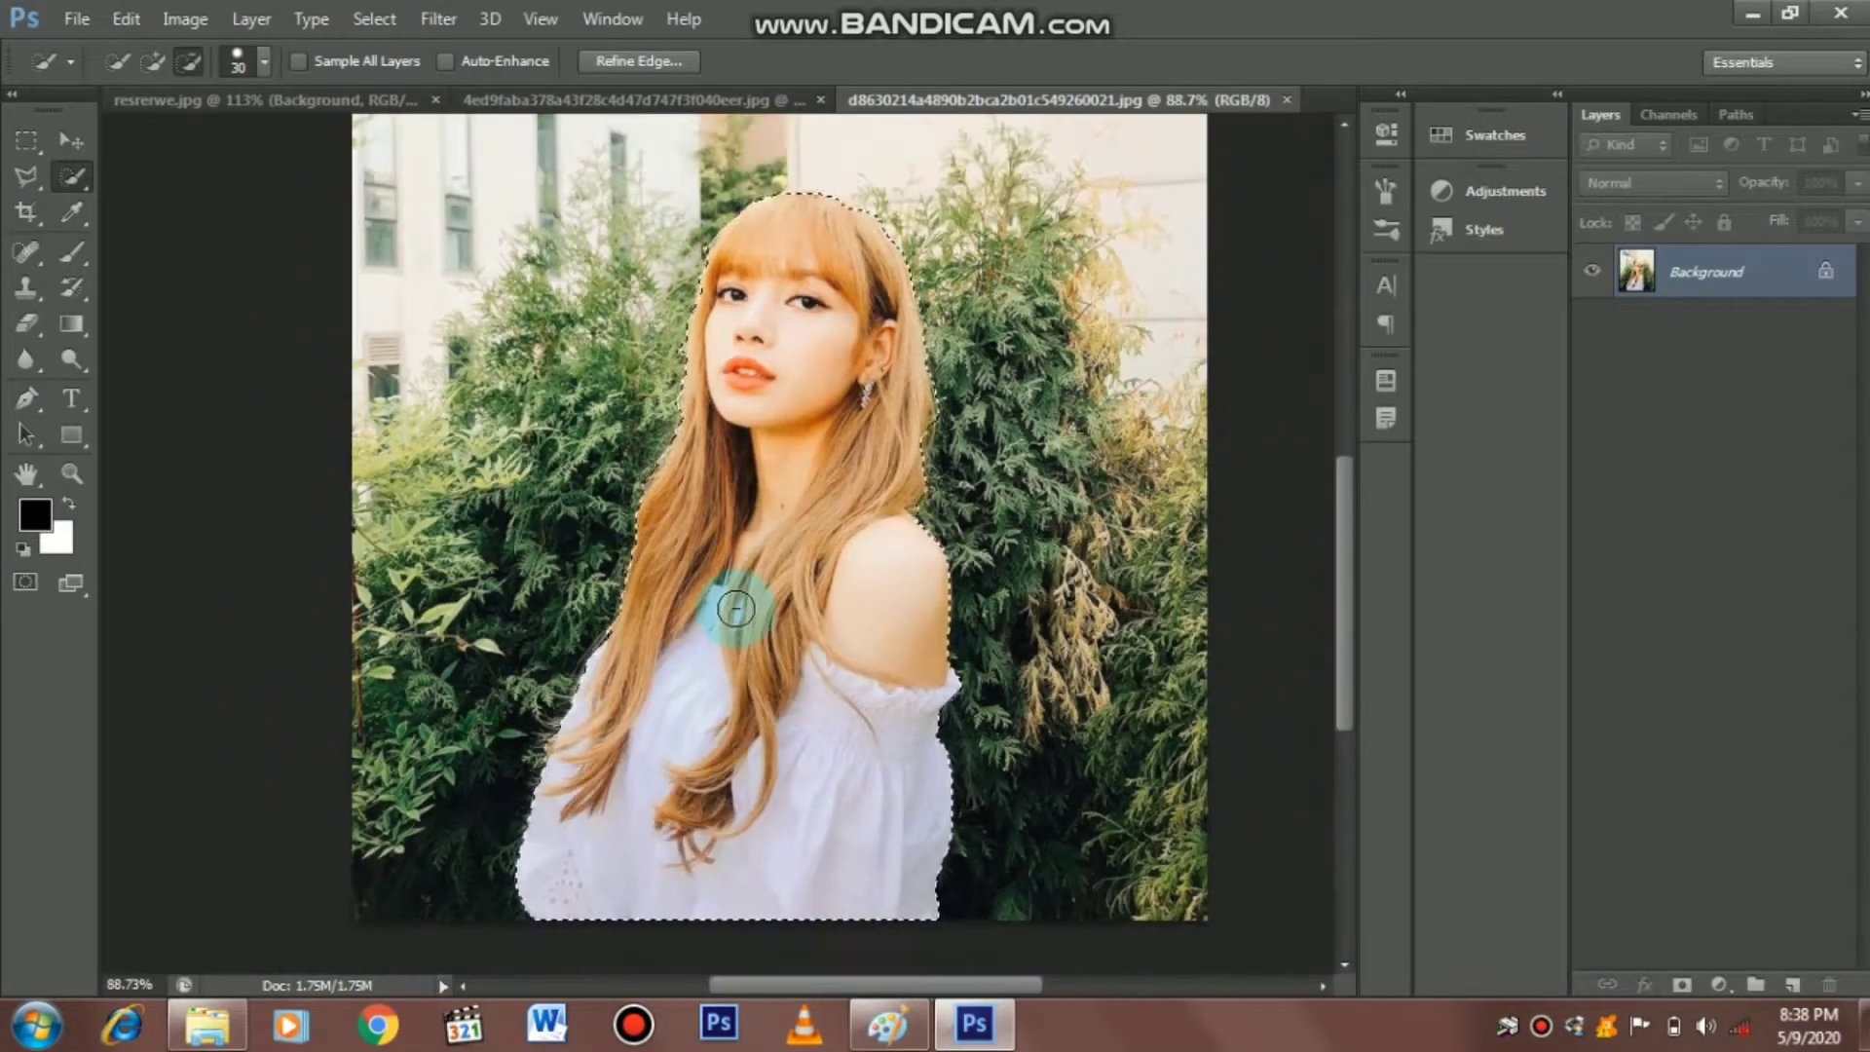
scroll(740, 545, "down", 1, "alt")
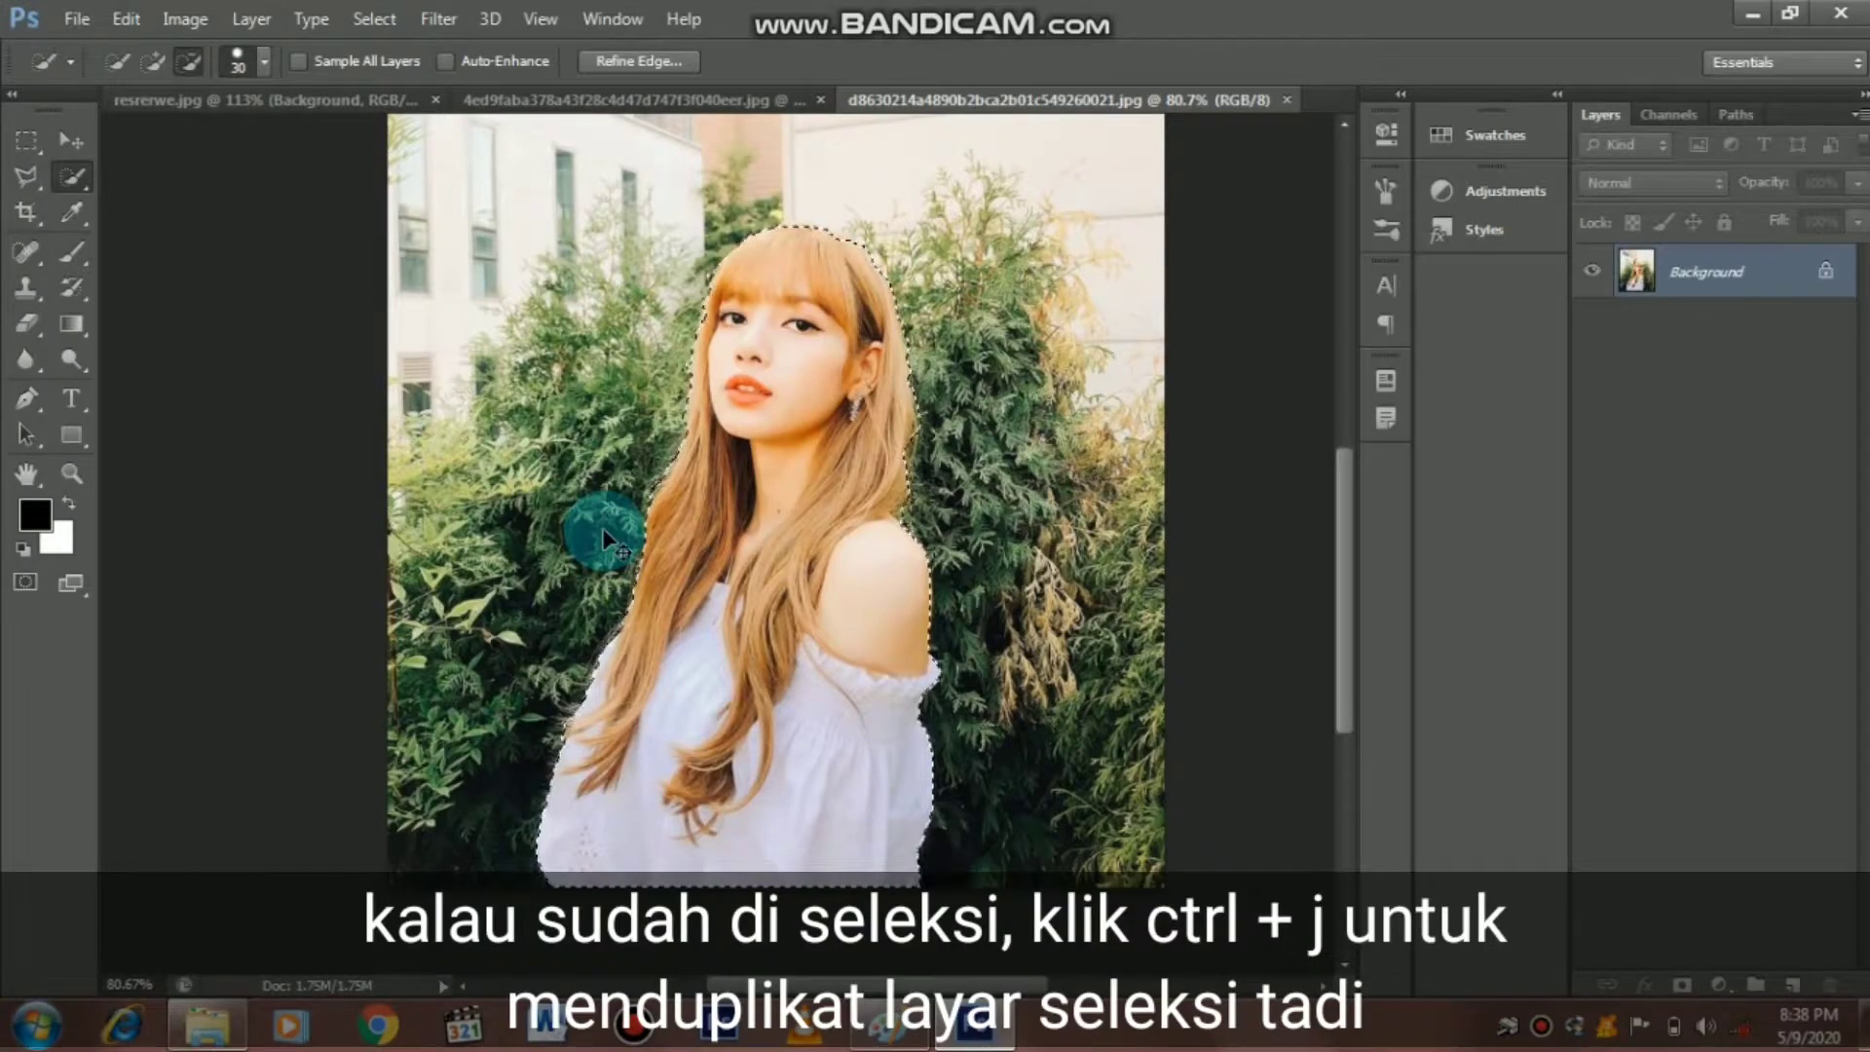
Copy the selected woman to a new layer and toggle the Background layer's visibility to check the cutout
key("ctrl+j")
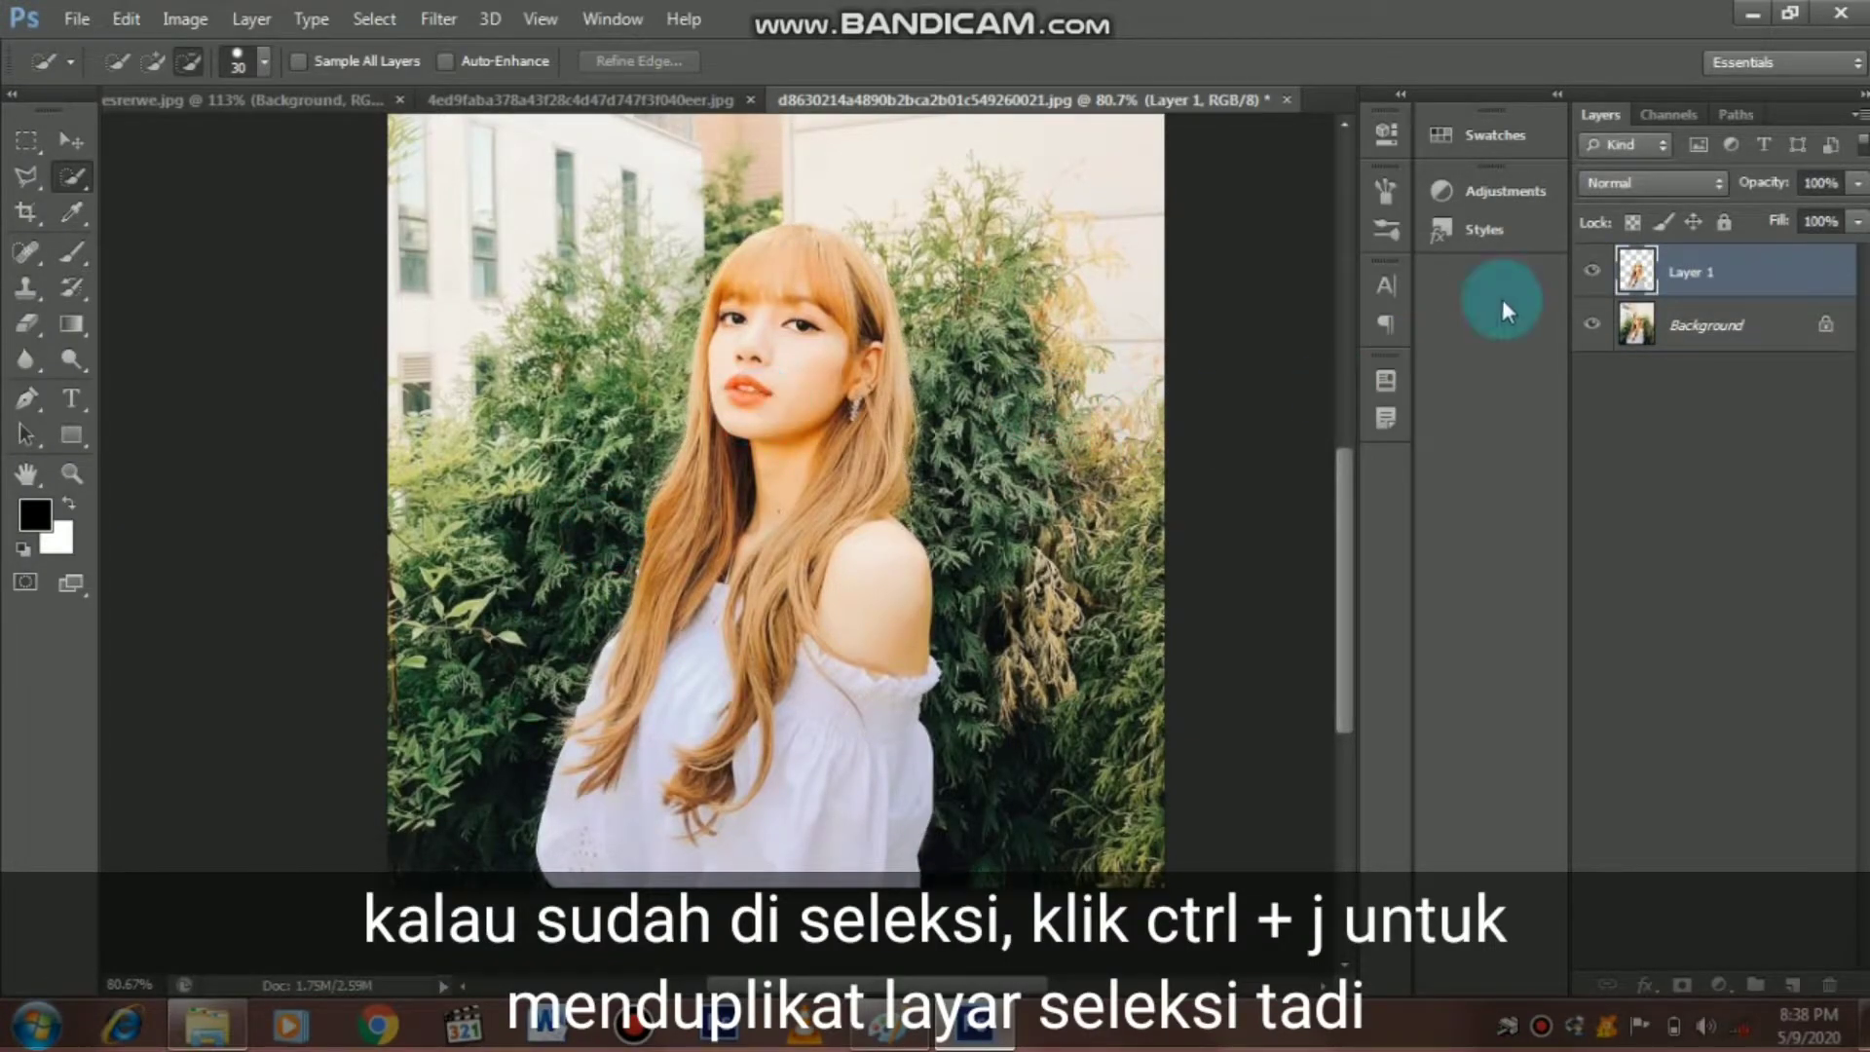
left_click(1592, 328)
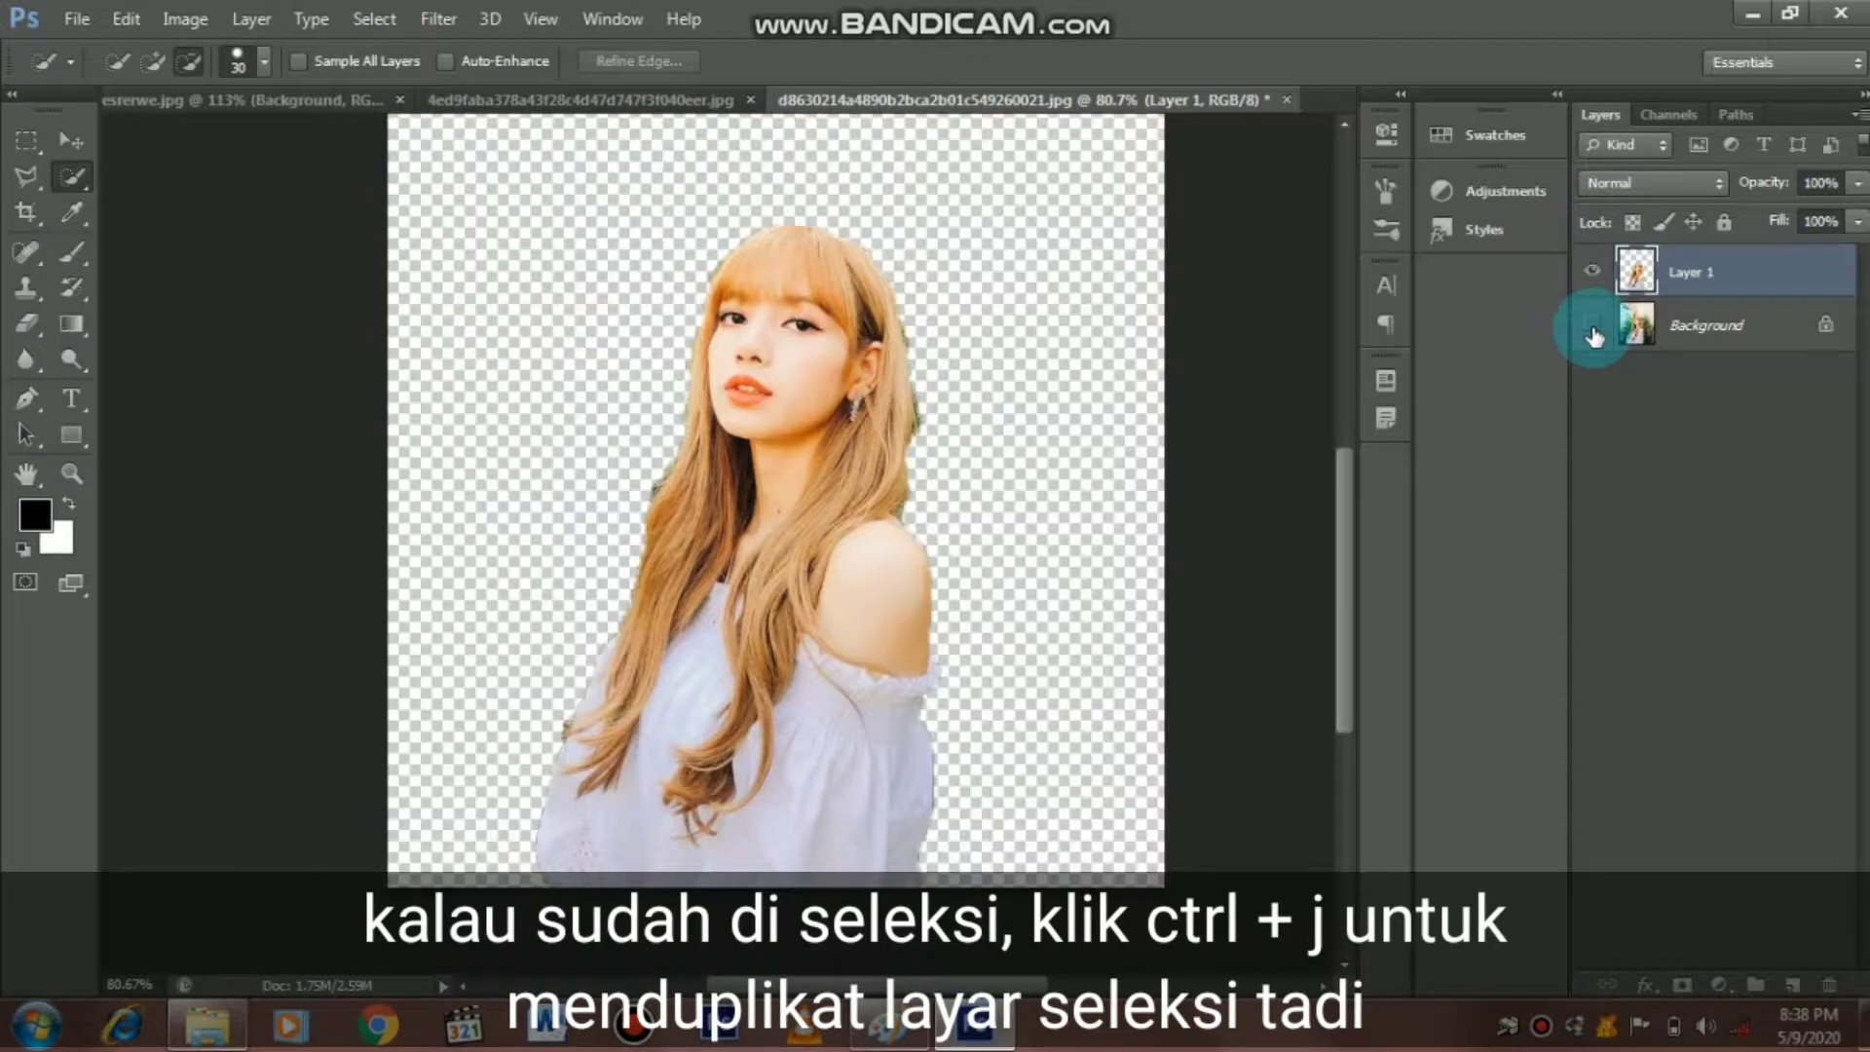
left_click(1593, 328)
left_click(1594, 328)
left_click(1595, 329)
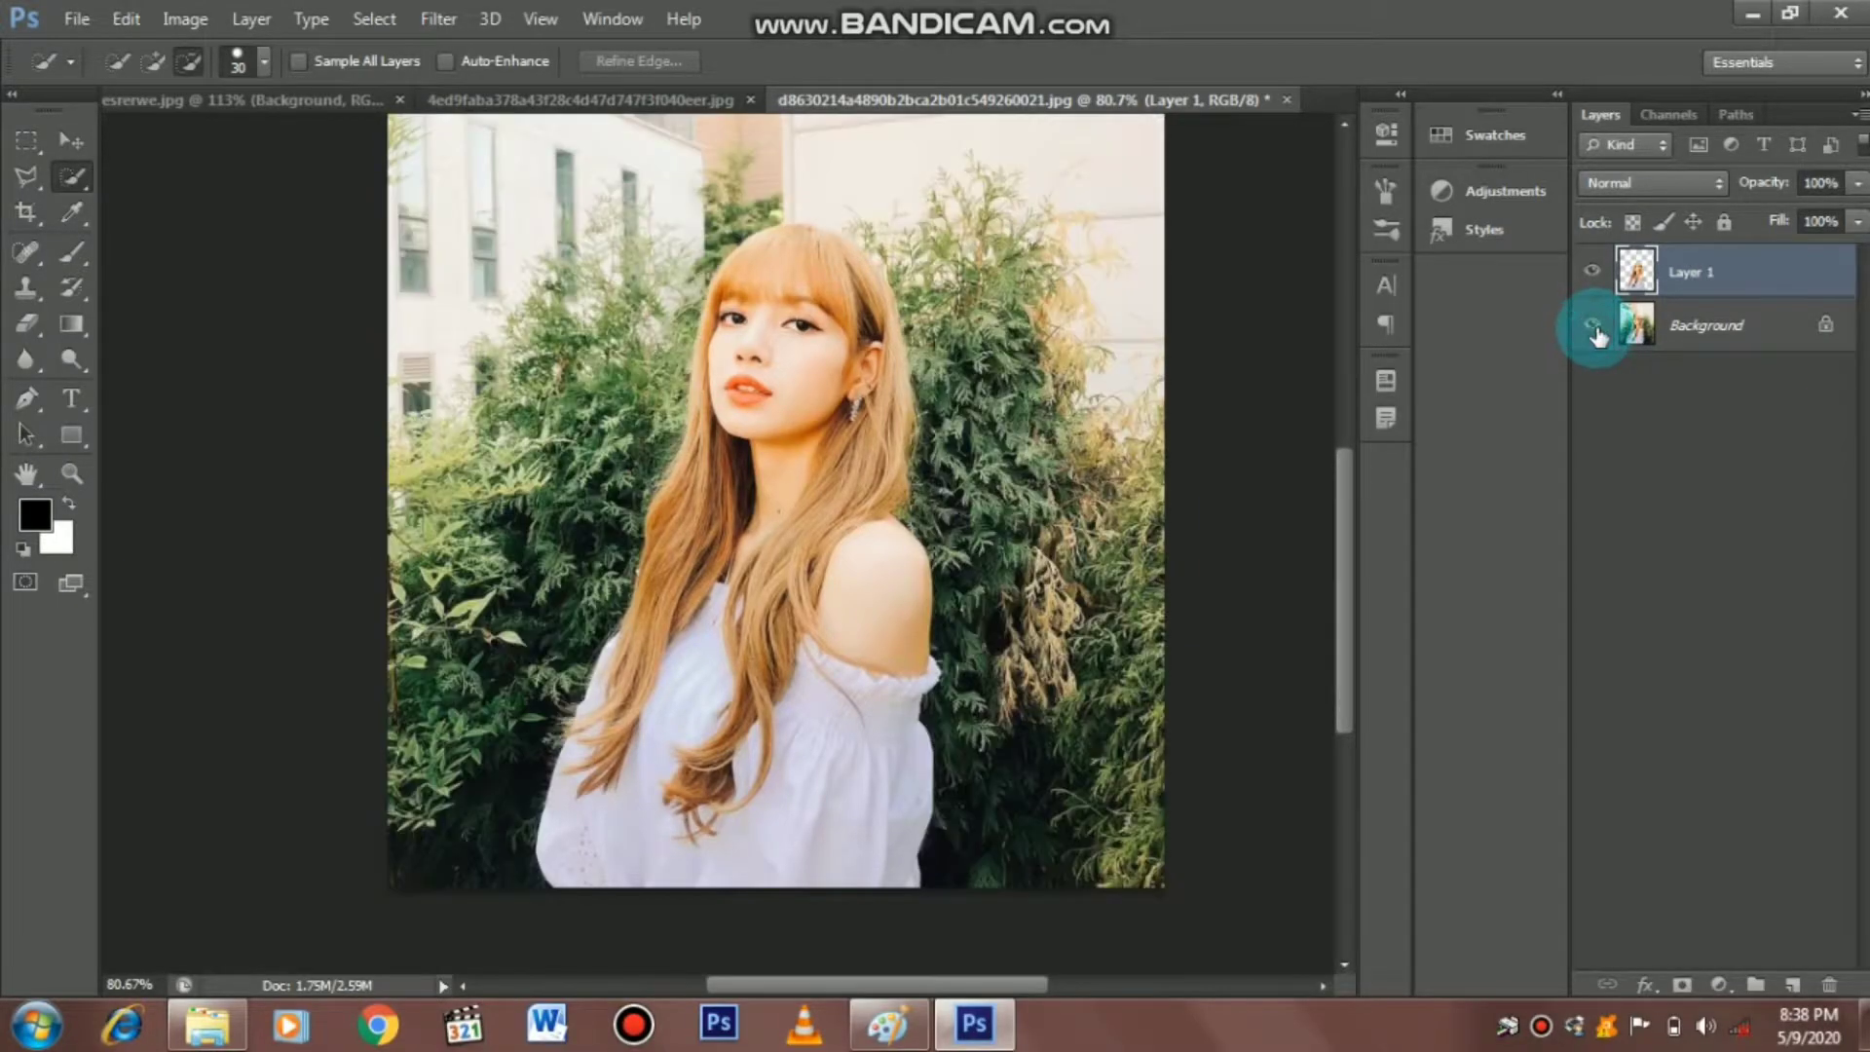
On the Background layer, start a loose Polygonal Lasso outline from the photo's bottom edge up along the embroidered sleeve
left_click(1720, 329)
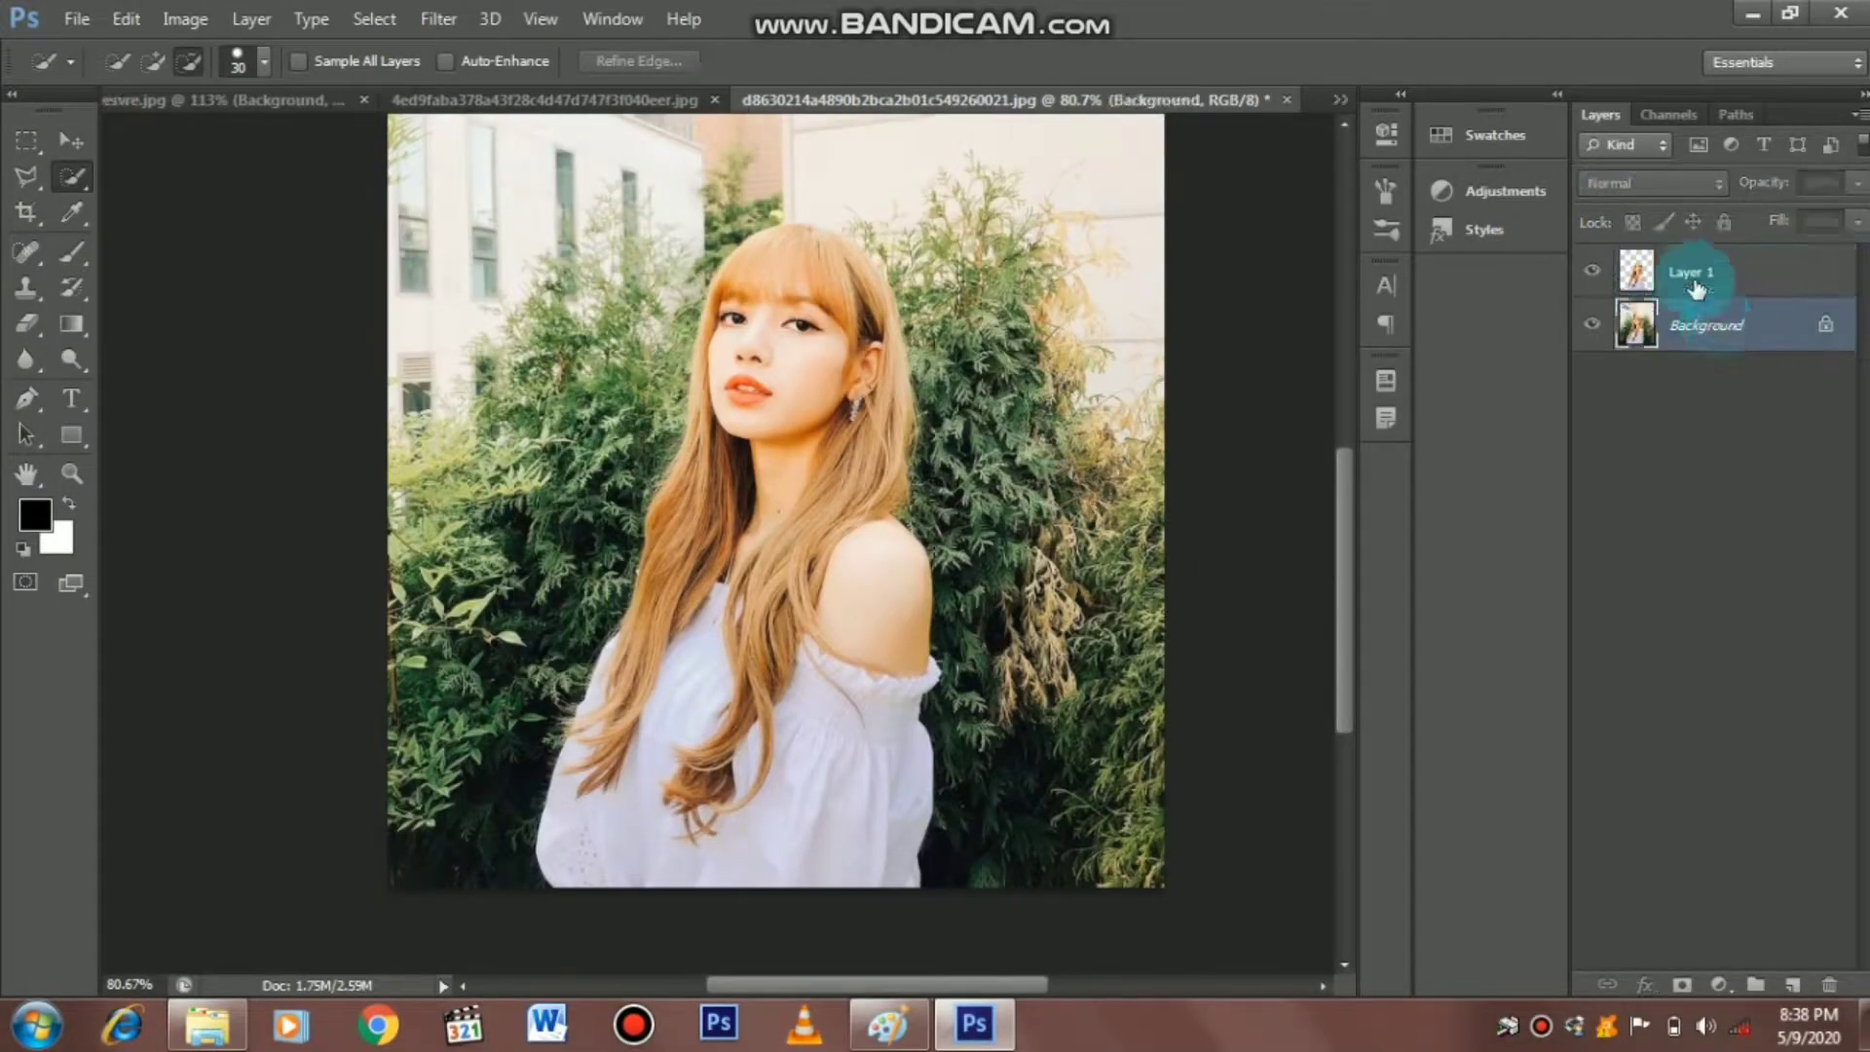
left_click(1711, 328)
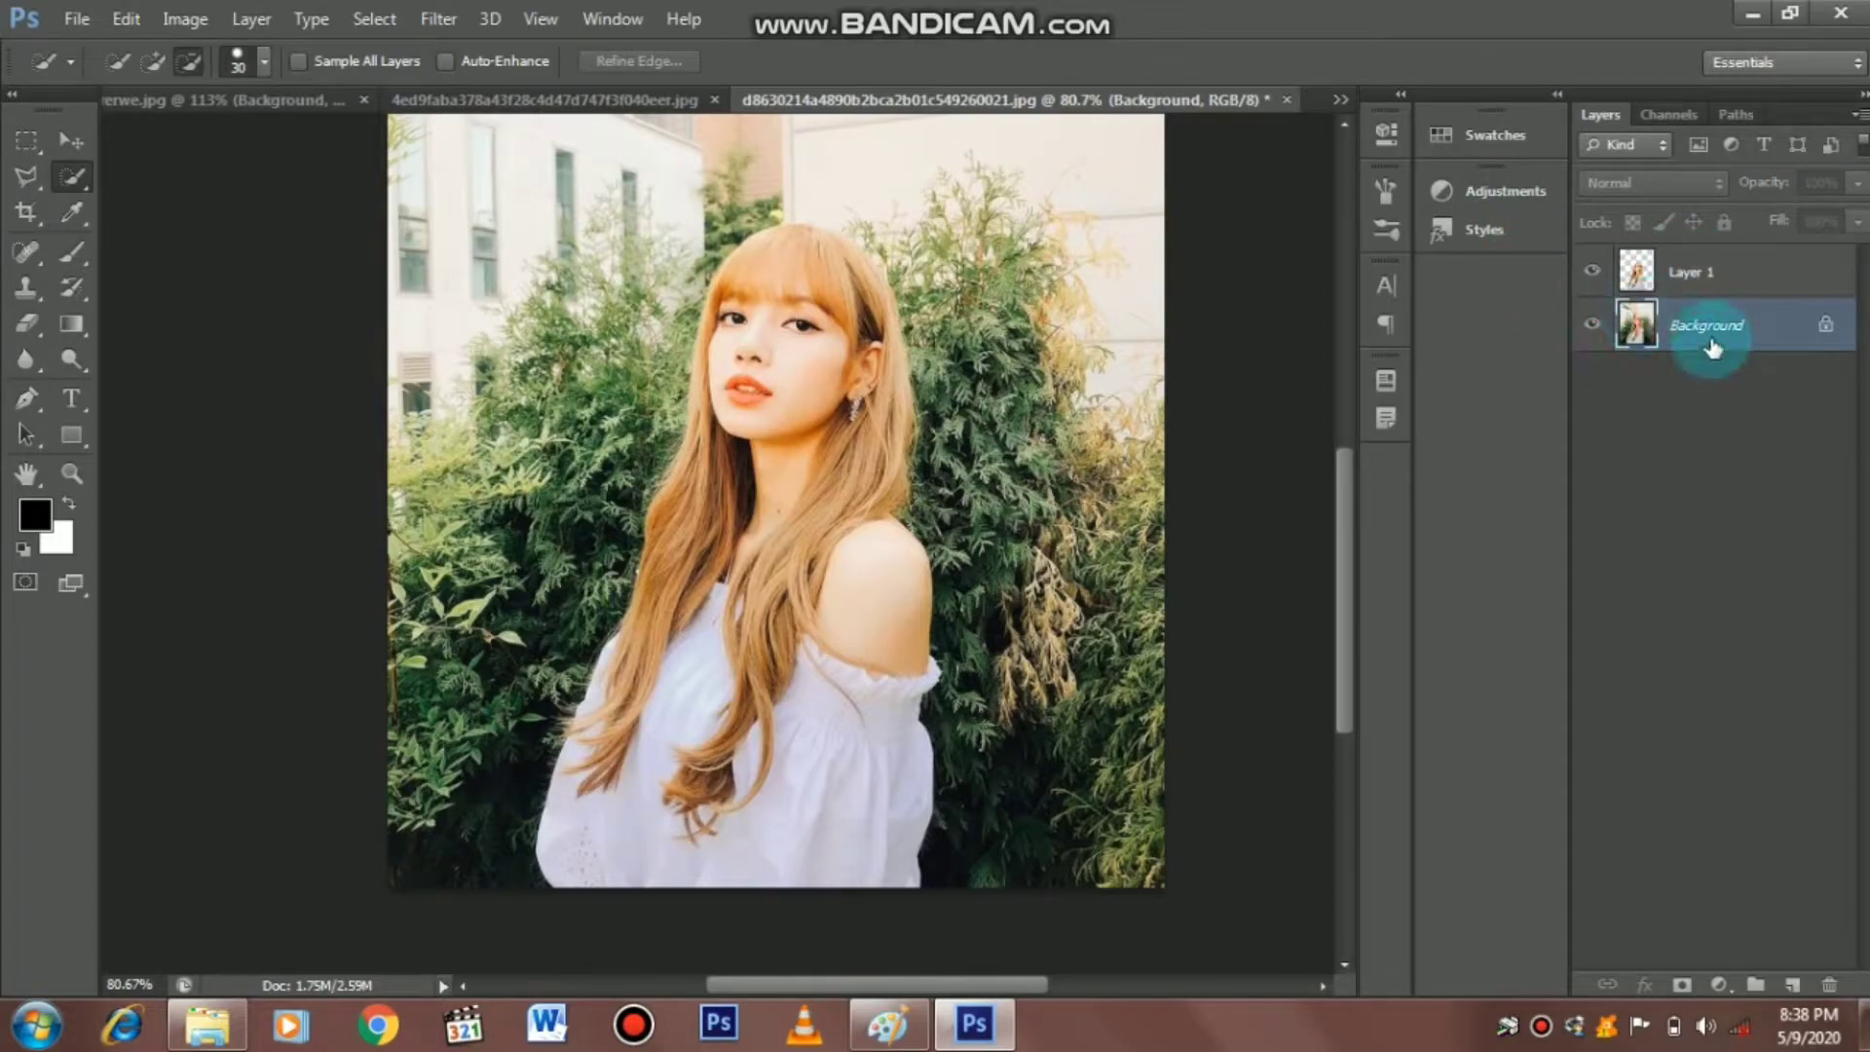
left_click(25, 178)
scroll(555, 751, "up", 4)
left_click_drag(605, 830, 777, 353)
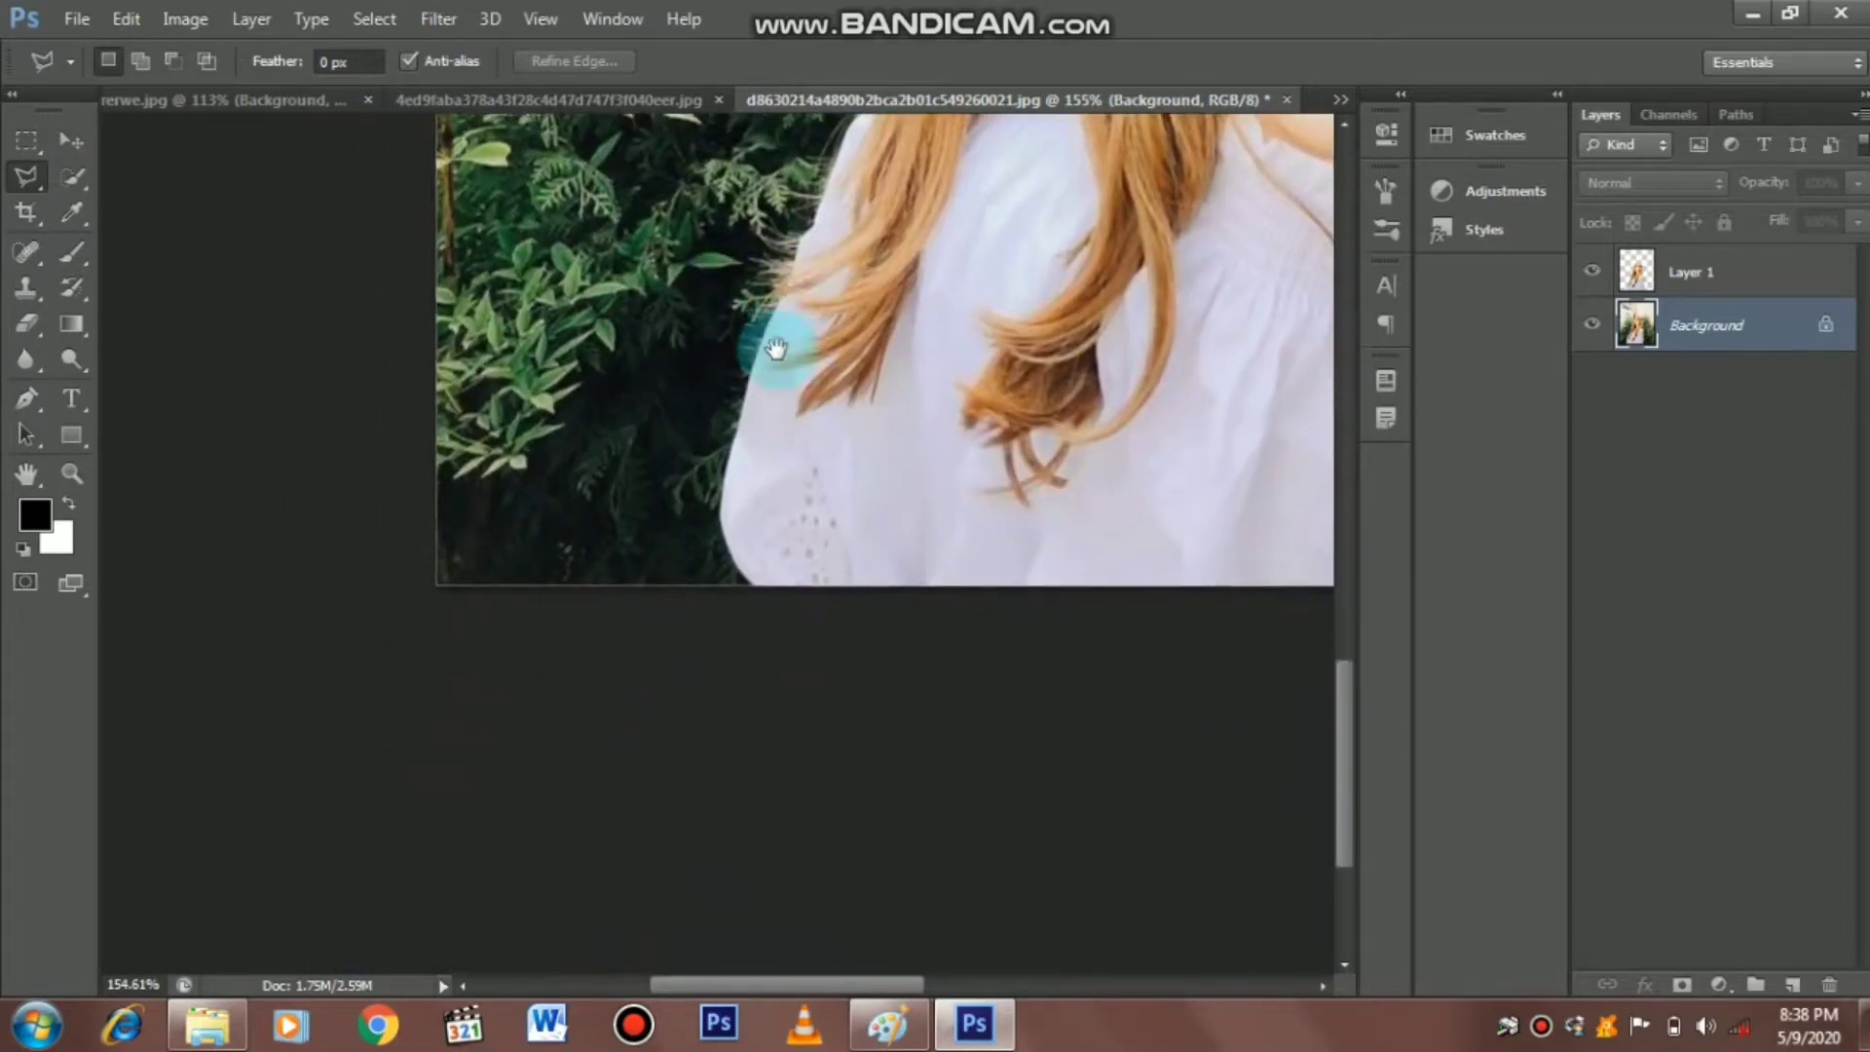
left_click(738, 588)
left_click(692, 523)
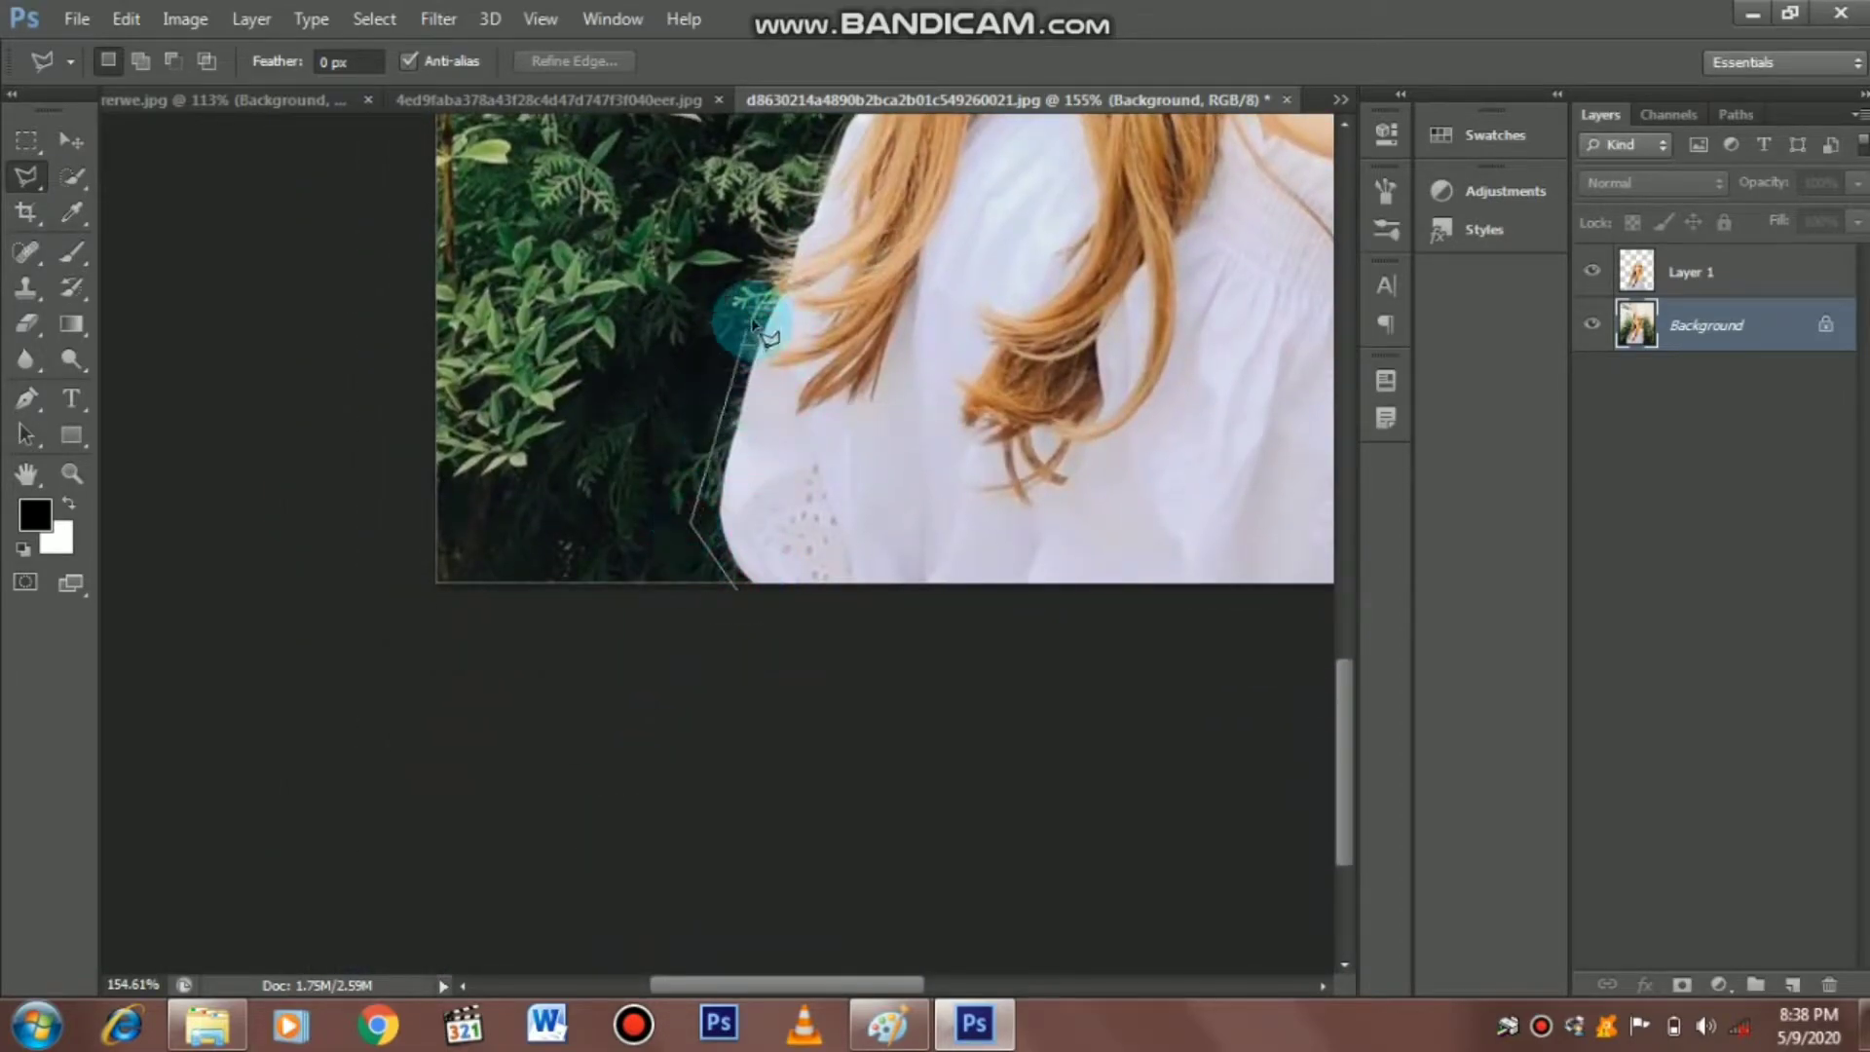
left_click(818, 163)
Continue the lasso outline upward along the outer edge of her long hair on the embroidered-sleeve side
left_click_drag(1045, 190, 1048, 409)
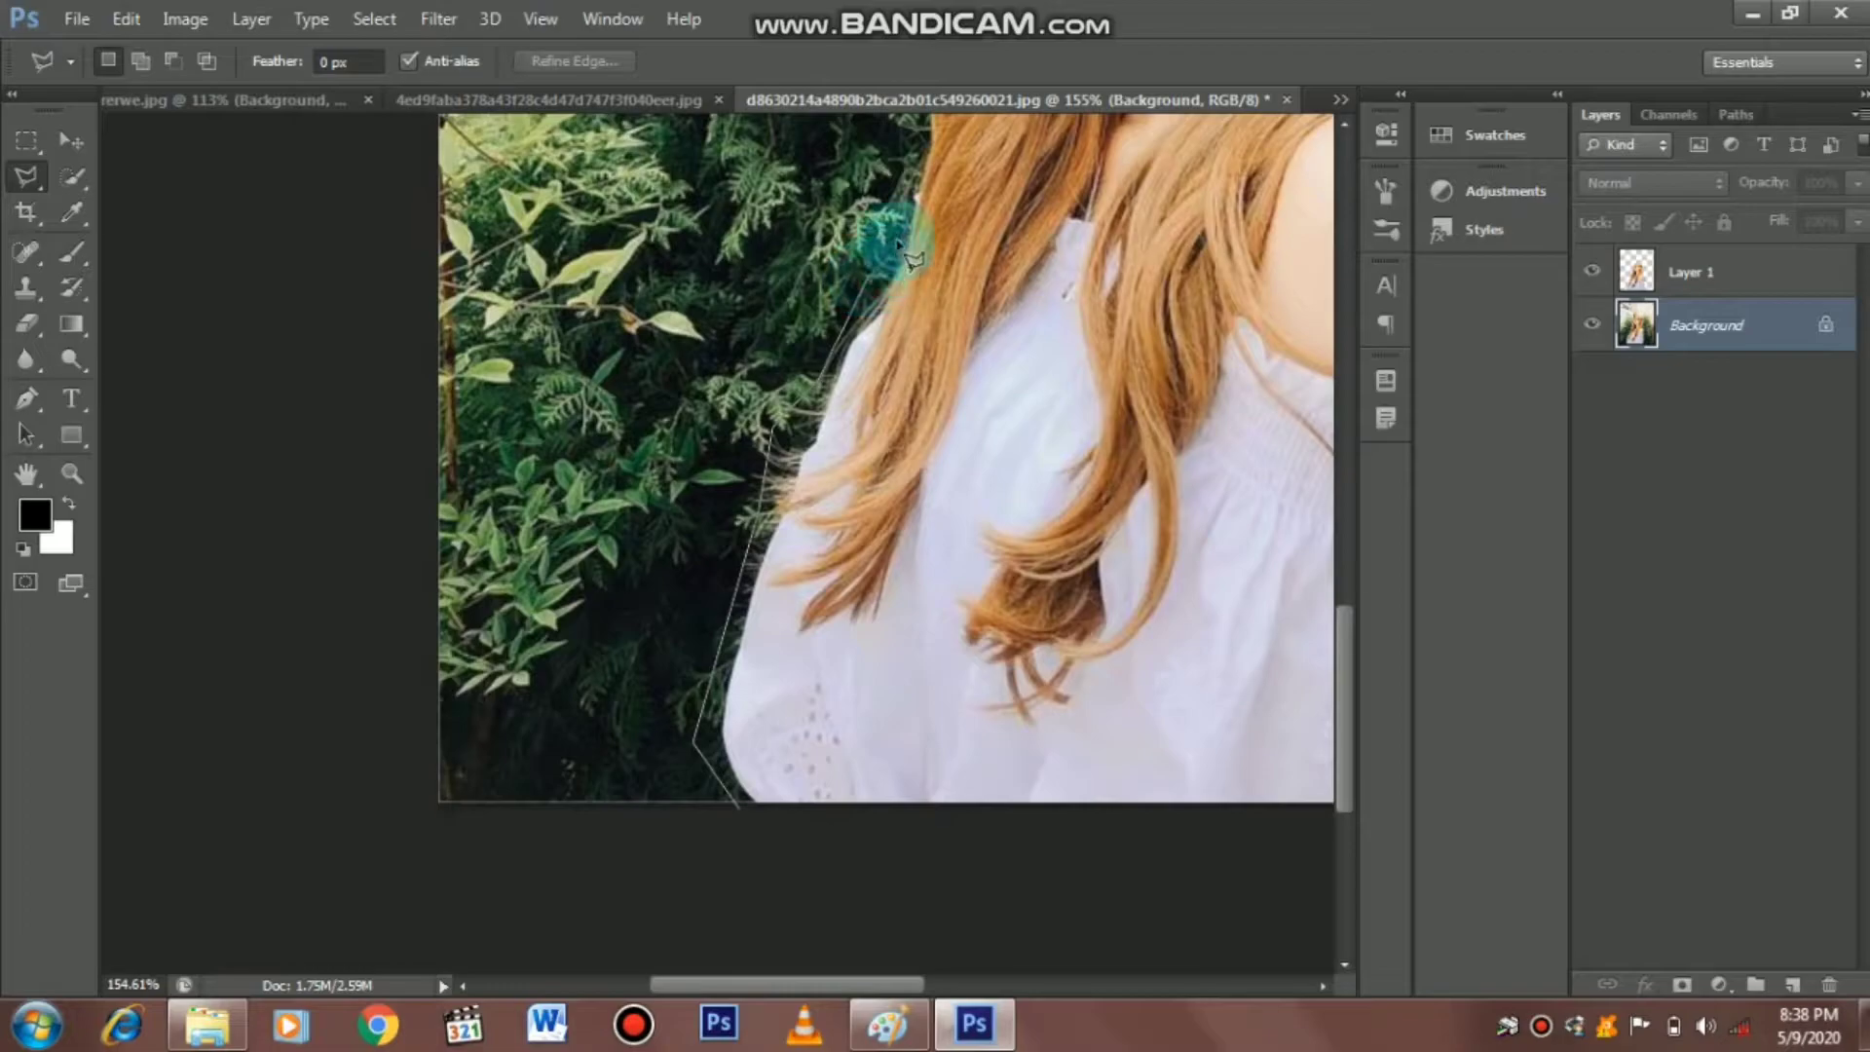
left_click_drag(1043, 255, 1002, 522)
left_click(886, 298)
left_click(957, 212)
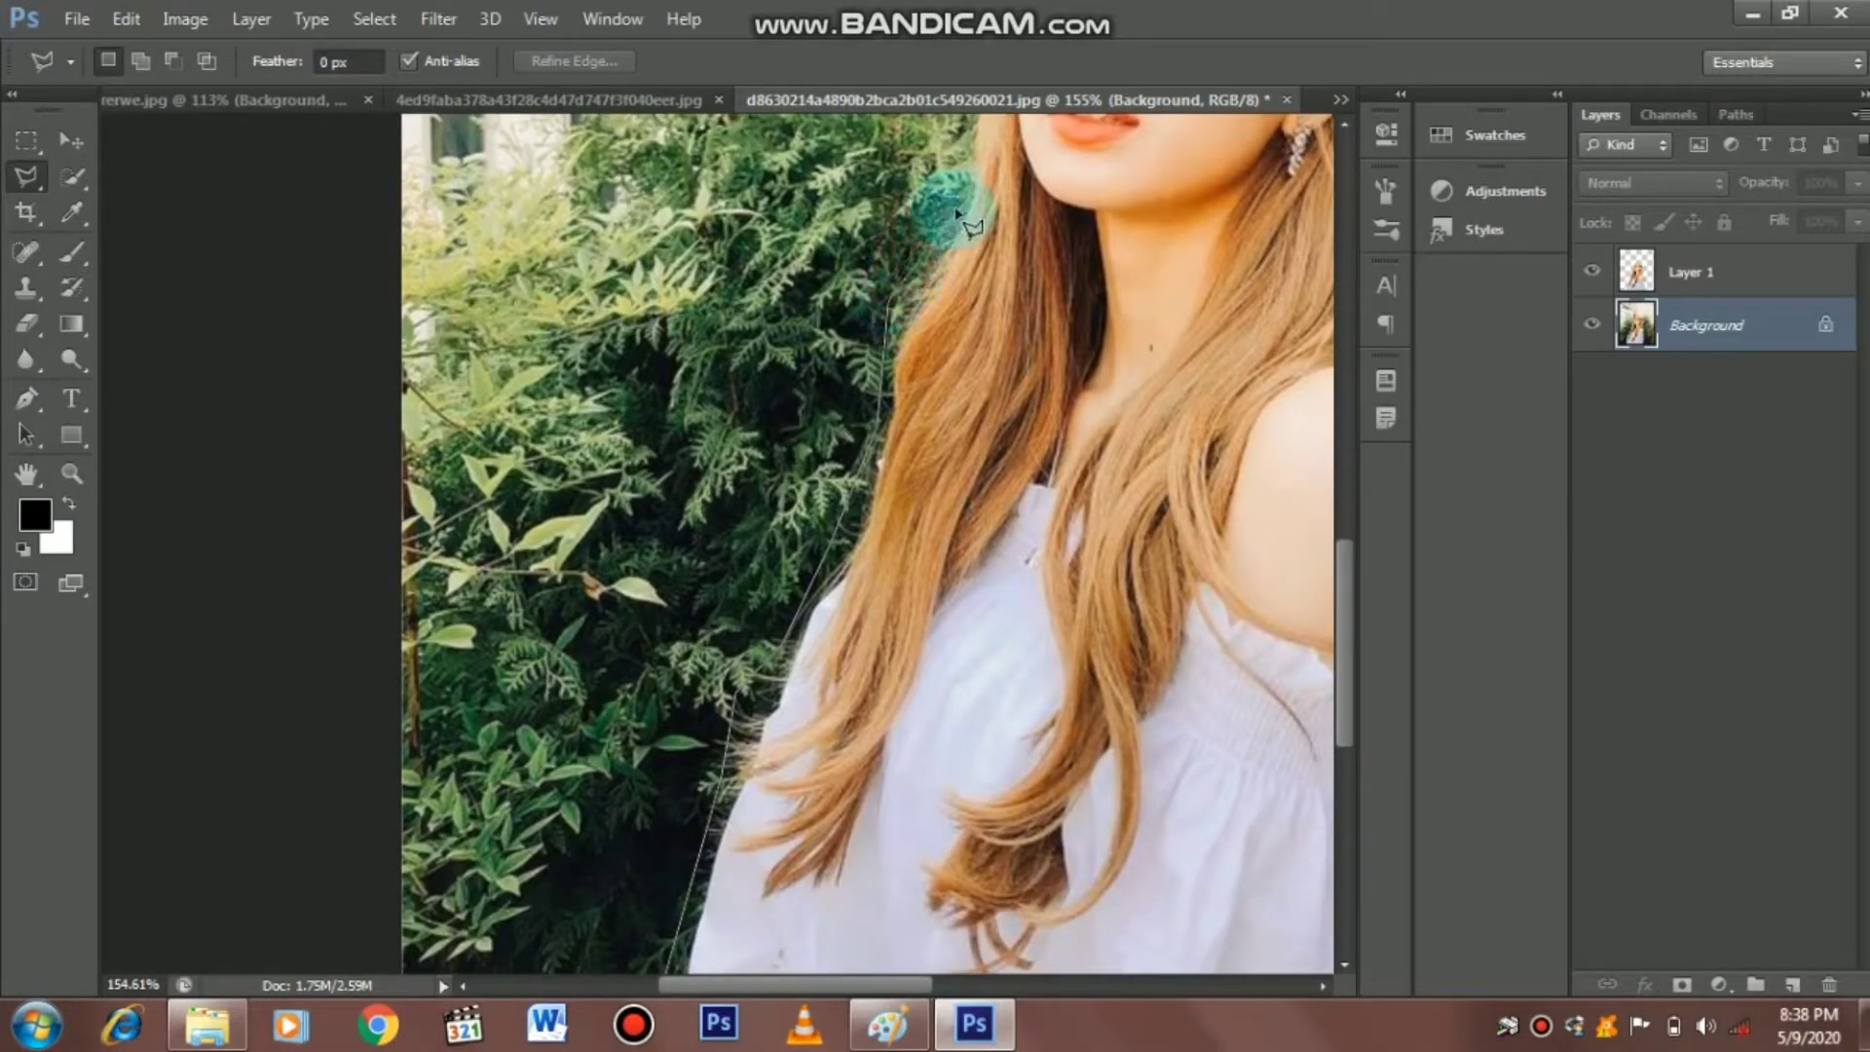
Carry the lasso outline past her face and over the top of her head, just outside the hair
left_click_drag(1106, 236, 1032, 625)
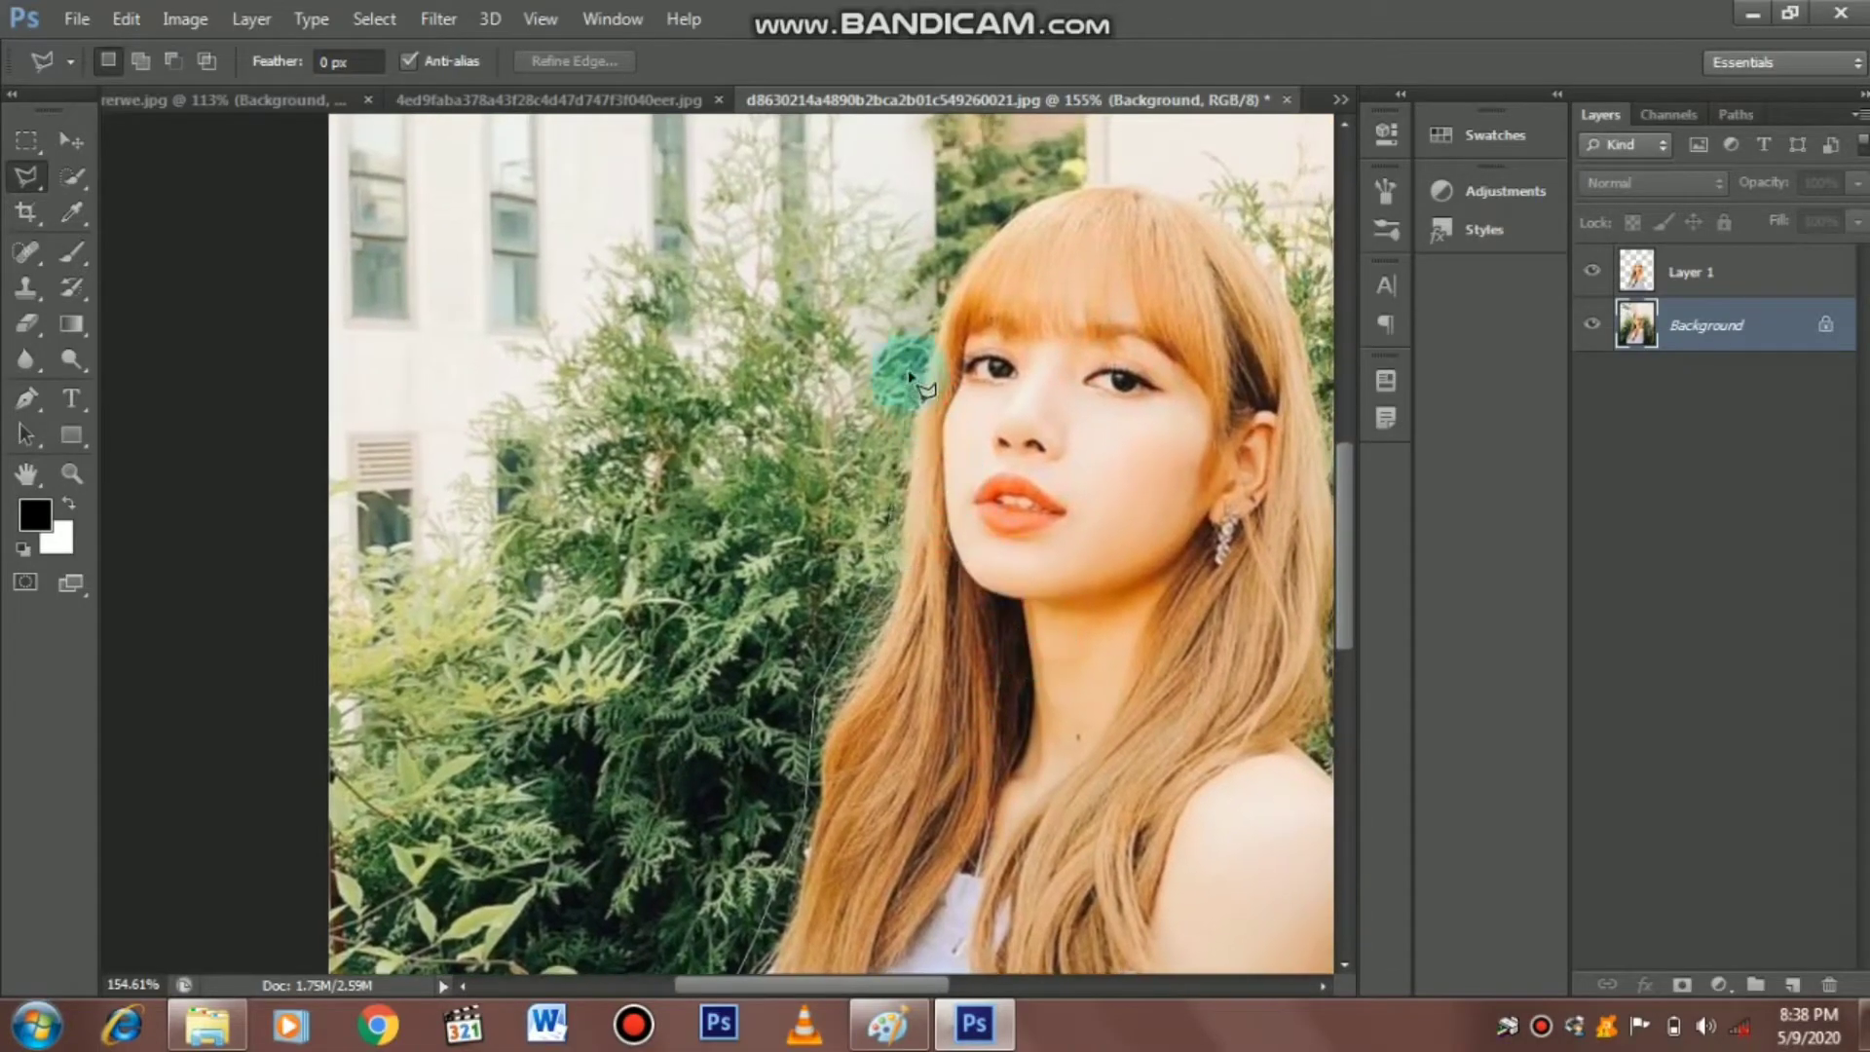
left_click(1001, 207)
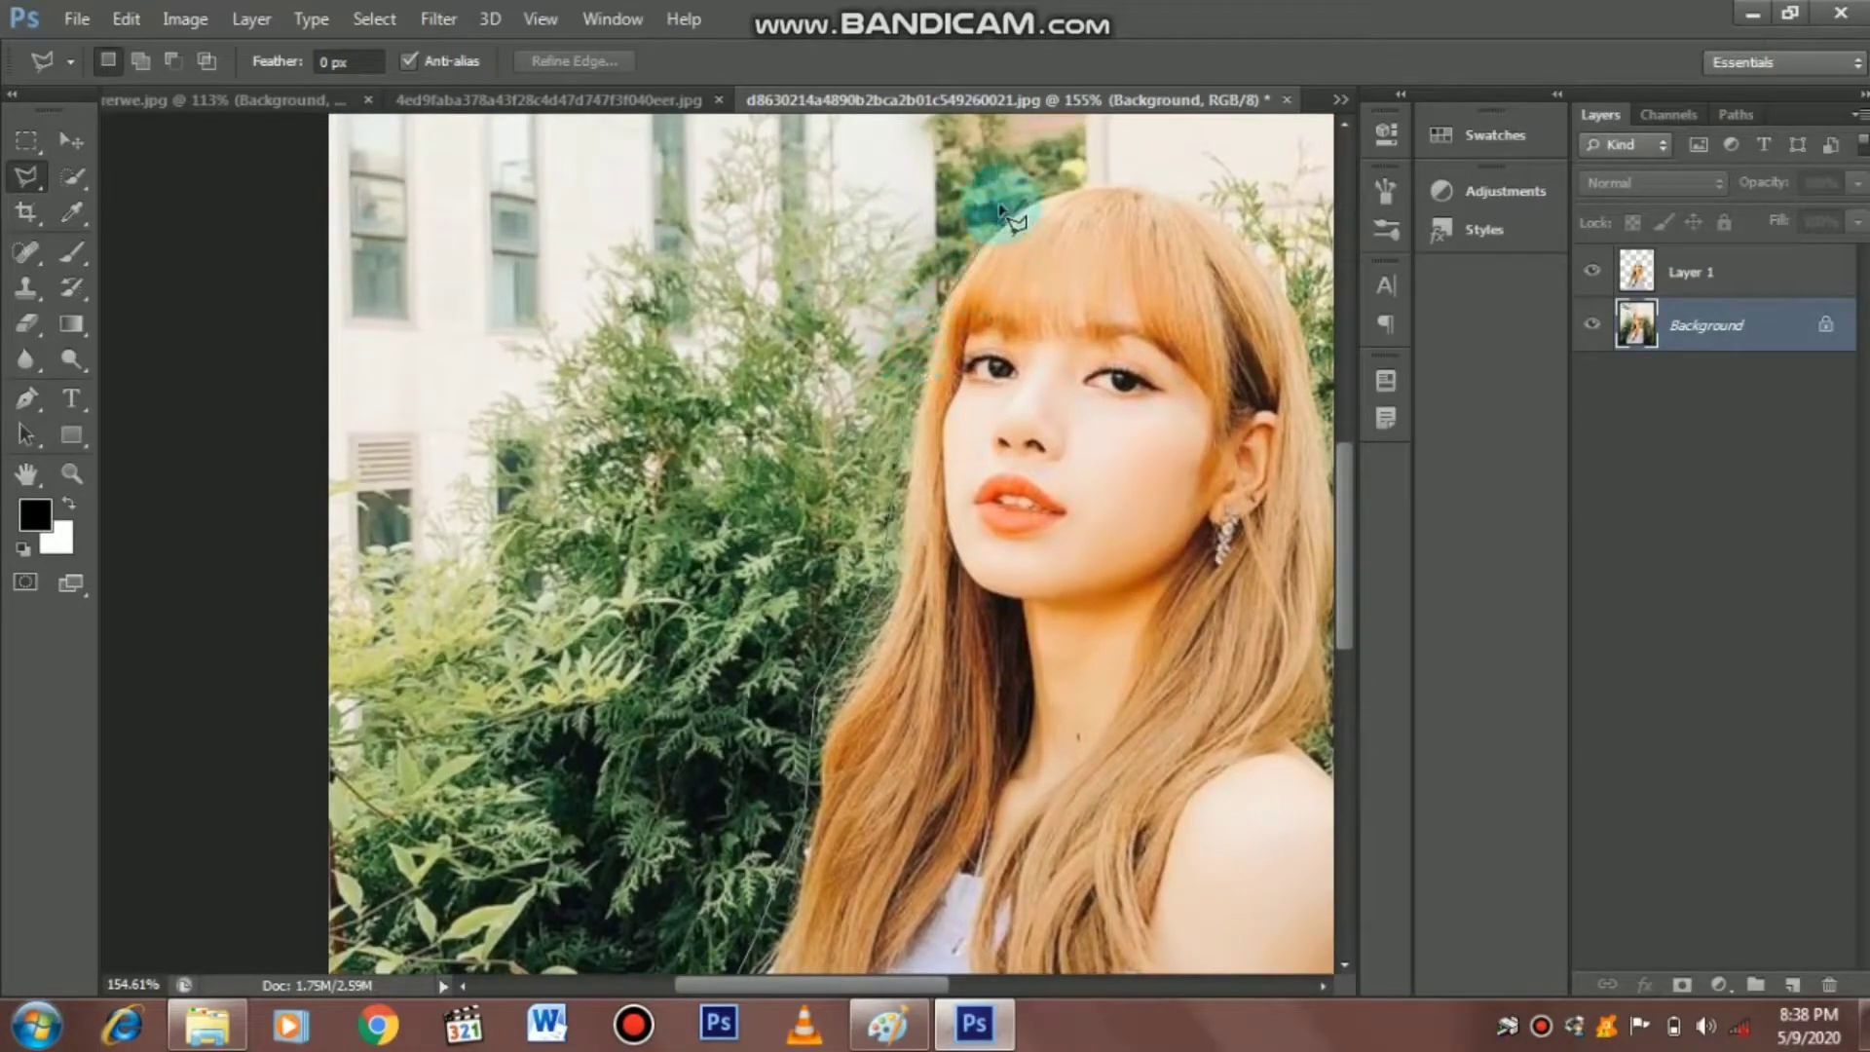
left_click(973, 225)
left_click(961, 236)
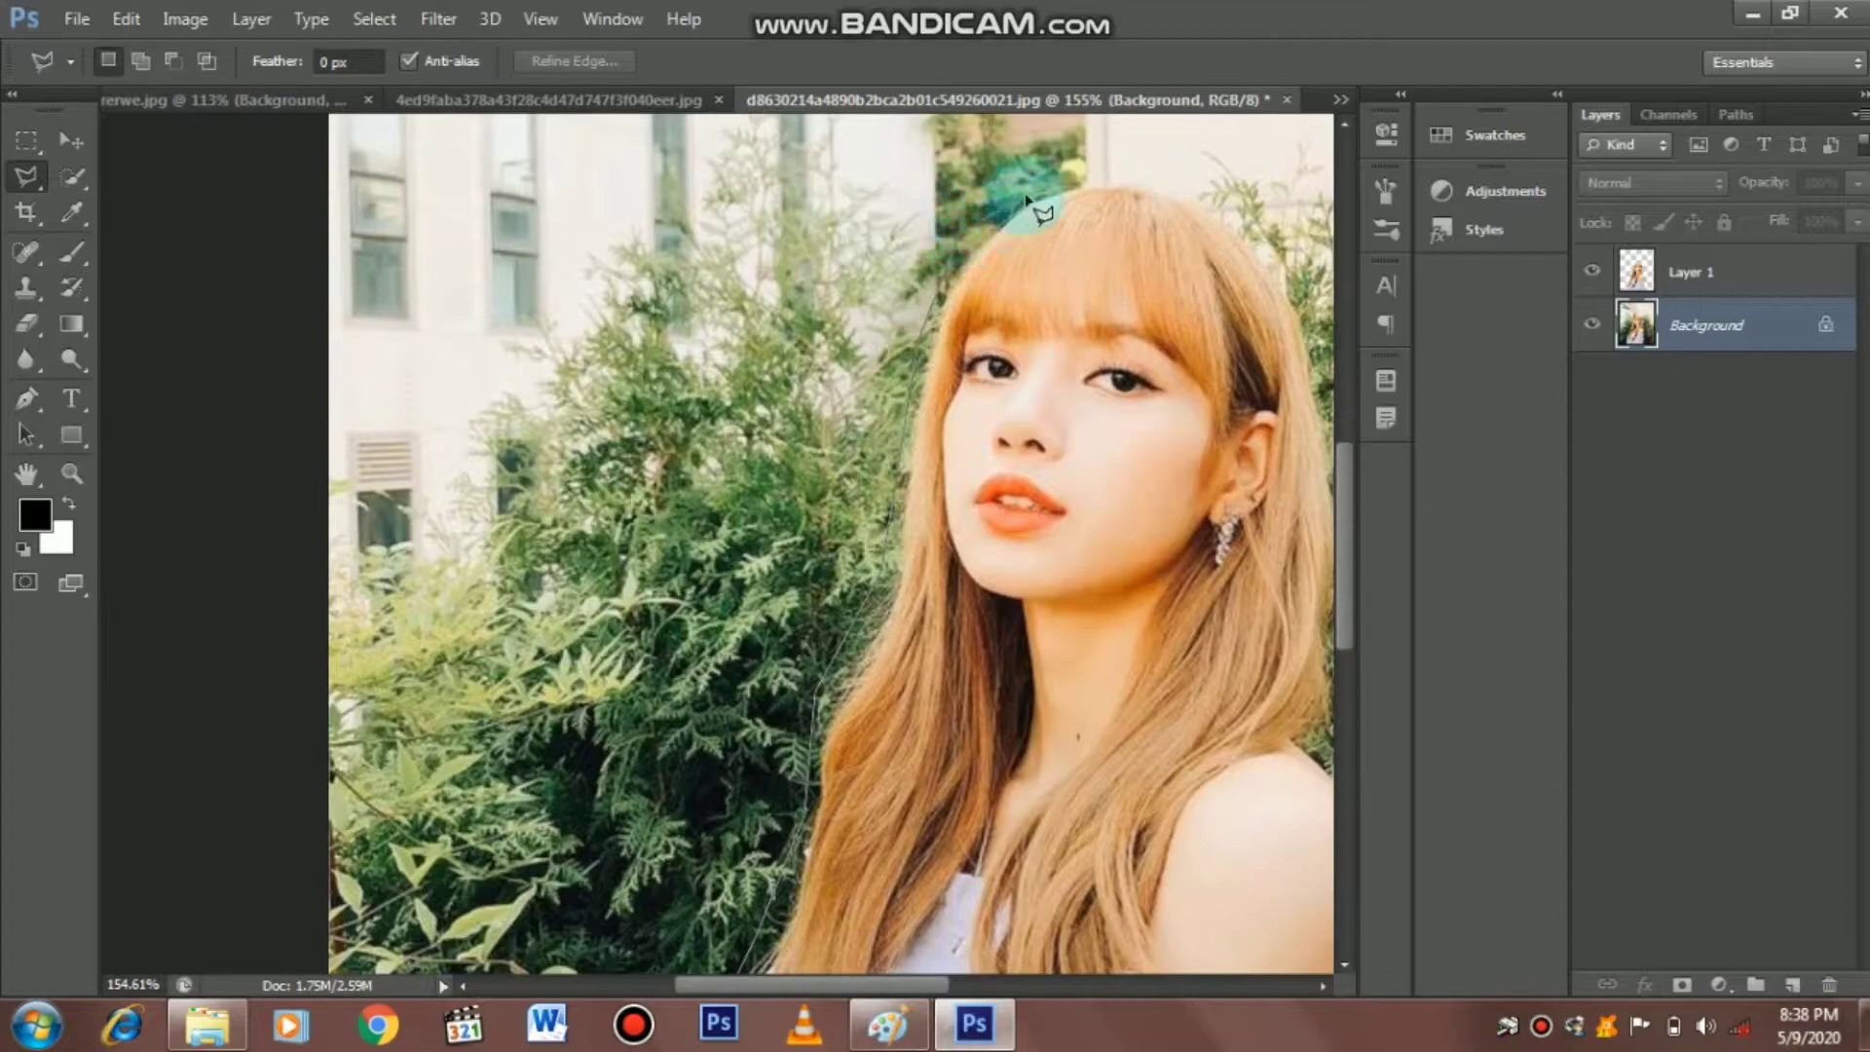
left_click(1077, 170)
left_click(1197, 183)
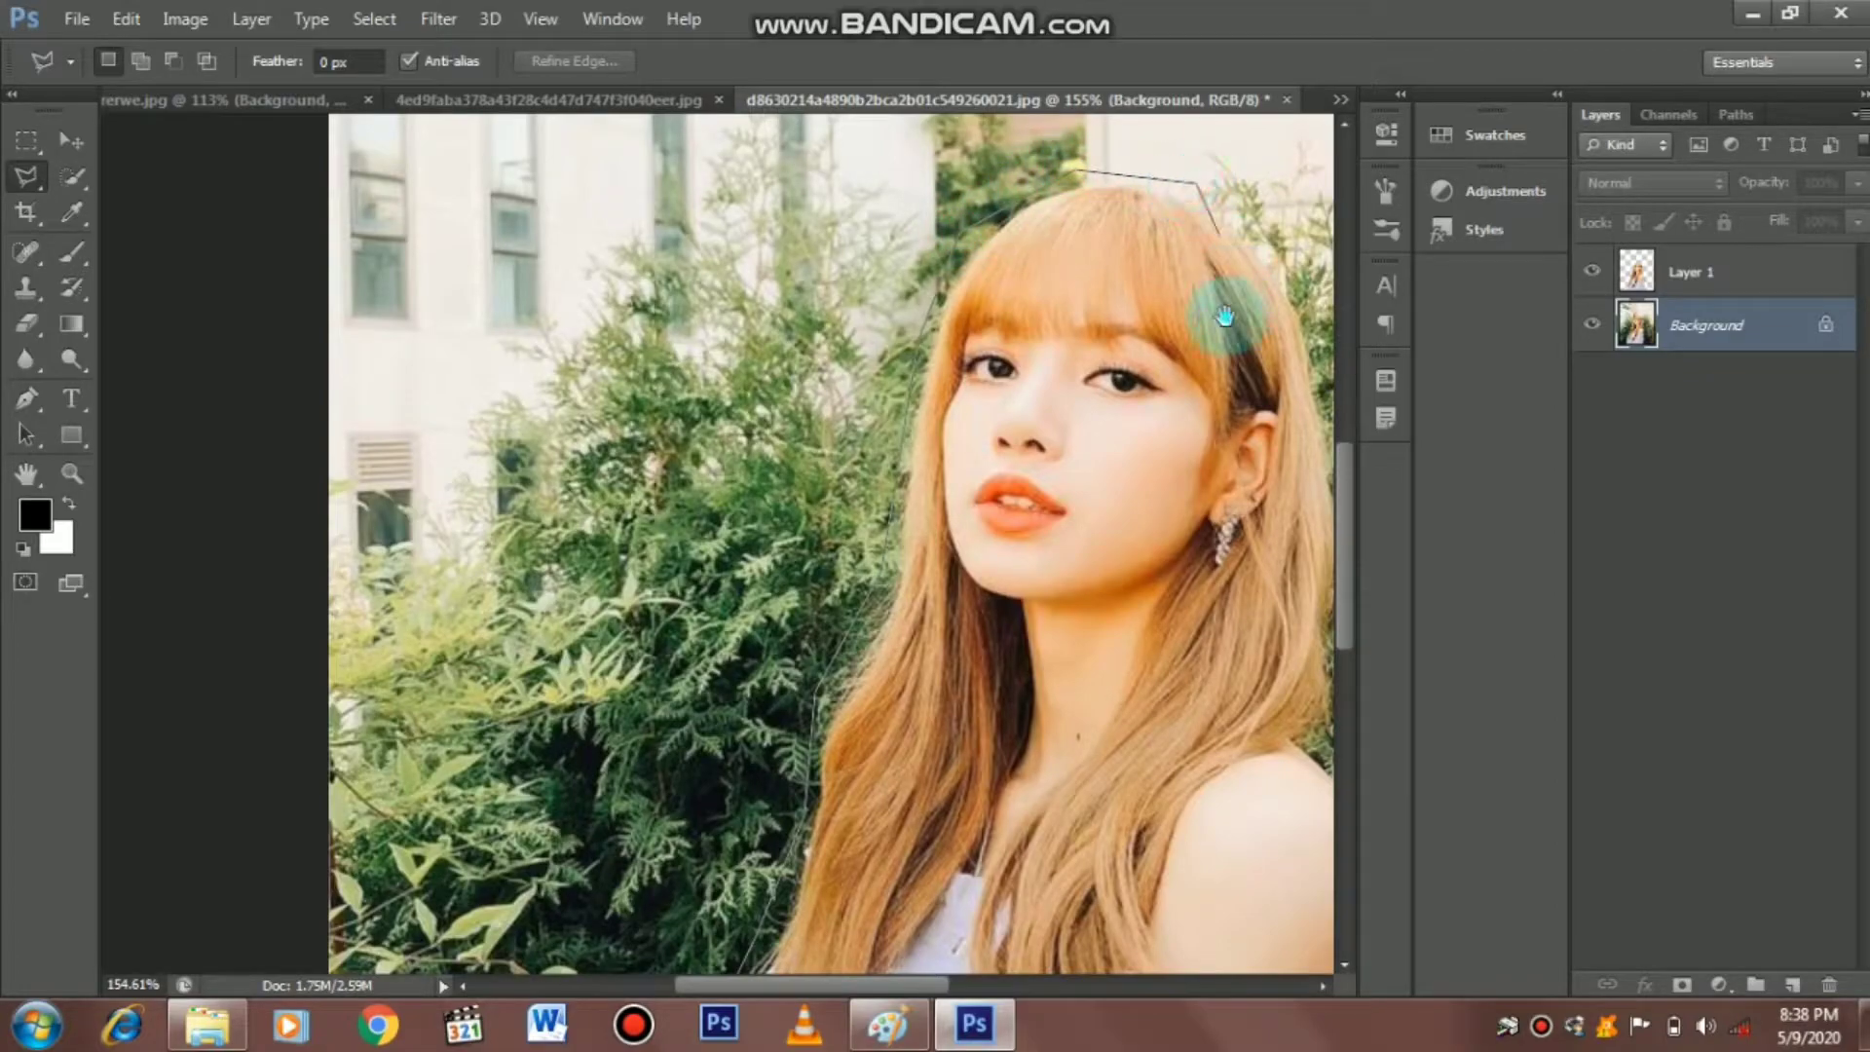
Bring the lasso outline down beside the hair on her earring side, just outside its edge
left_click_drag(1221, 317, 834, 325)
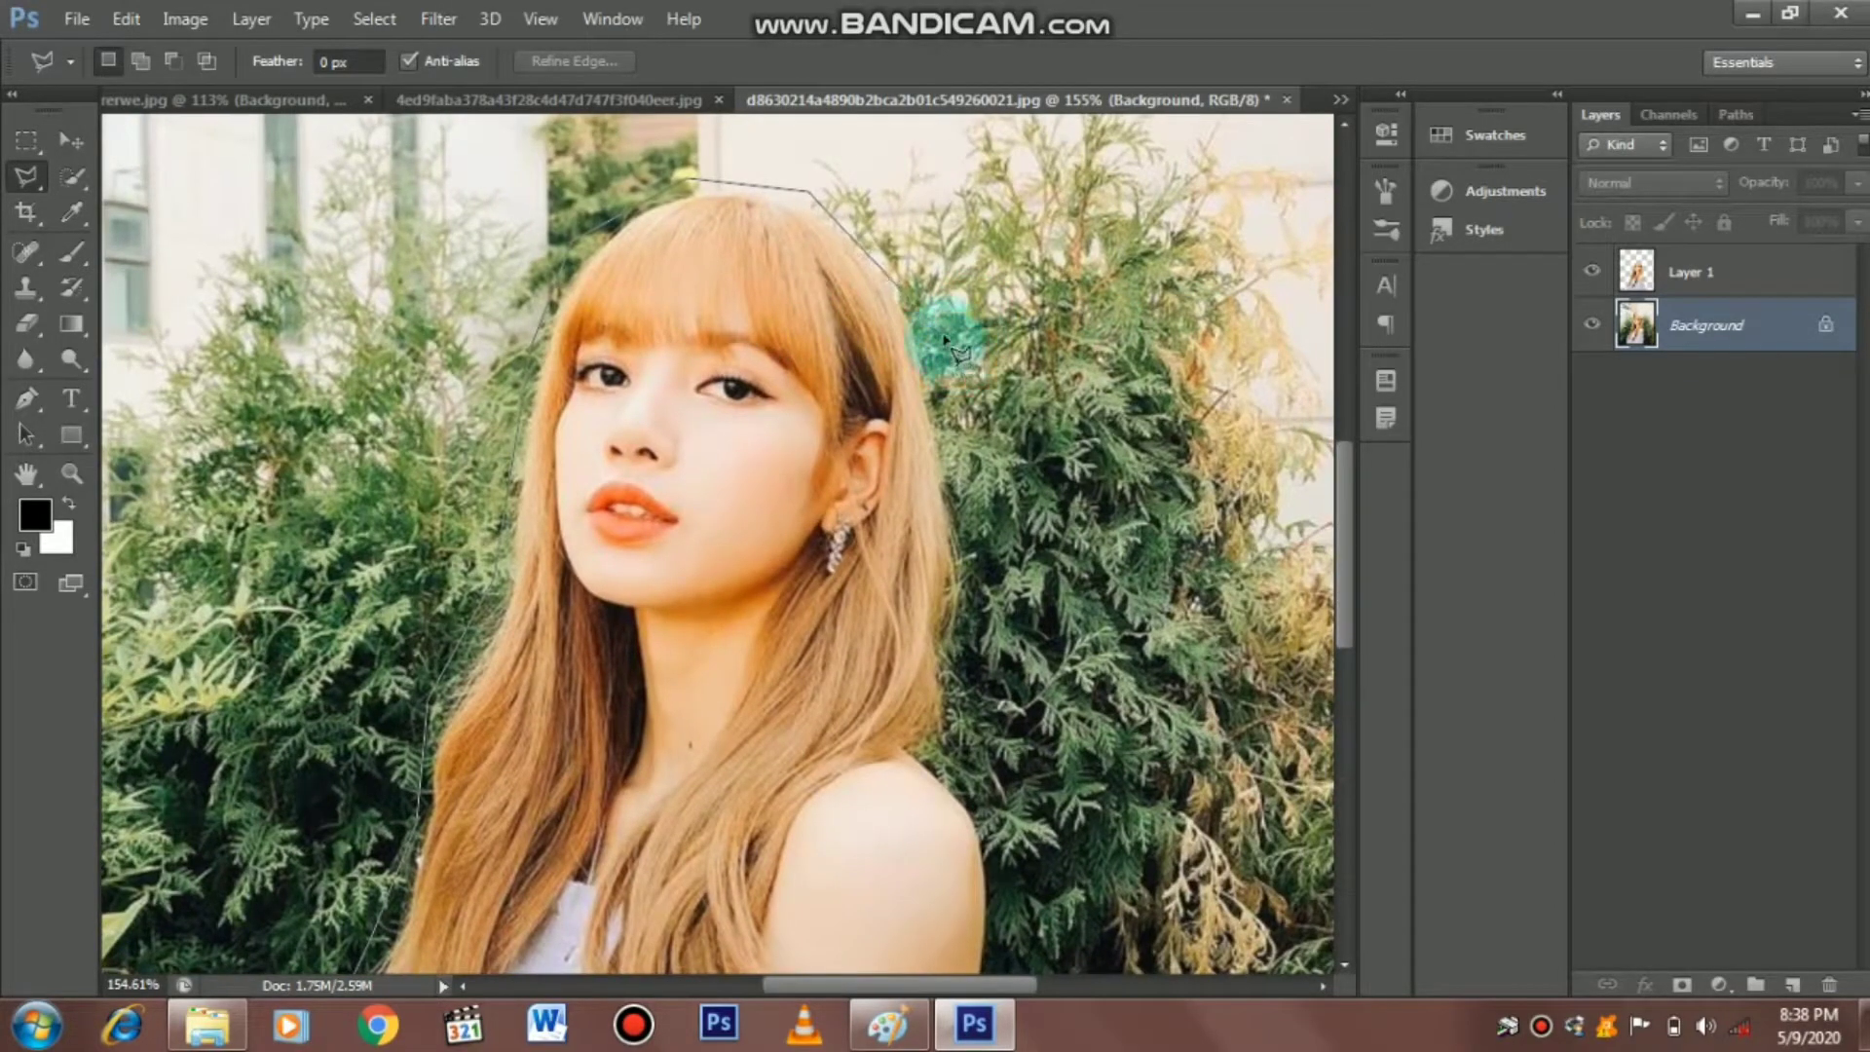
left_click(953, 435)
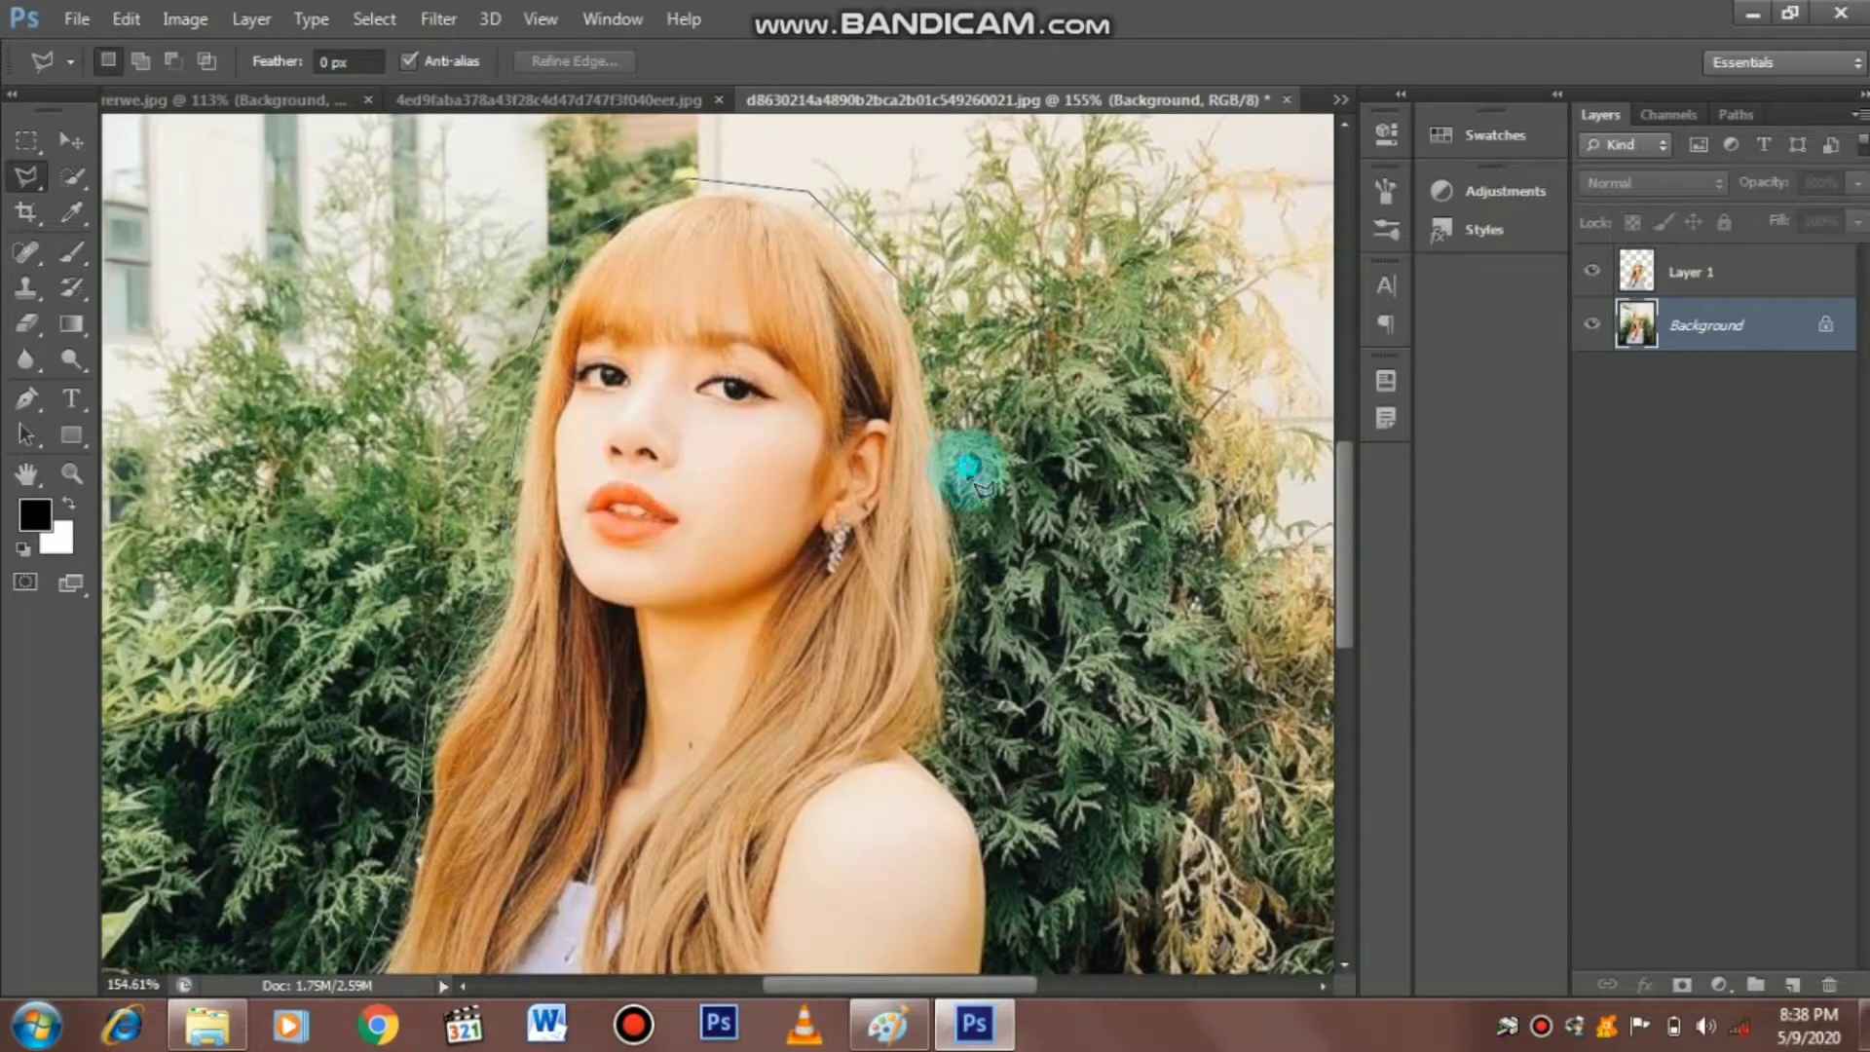
left_click(968, 638)
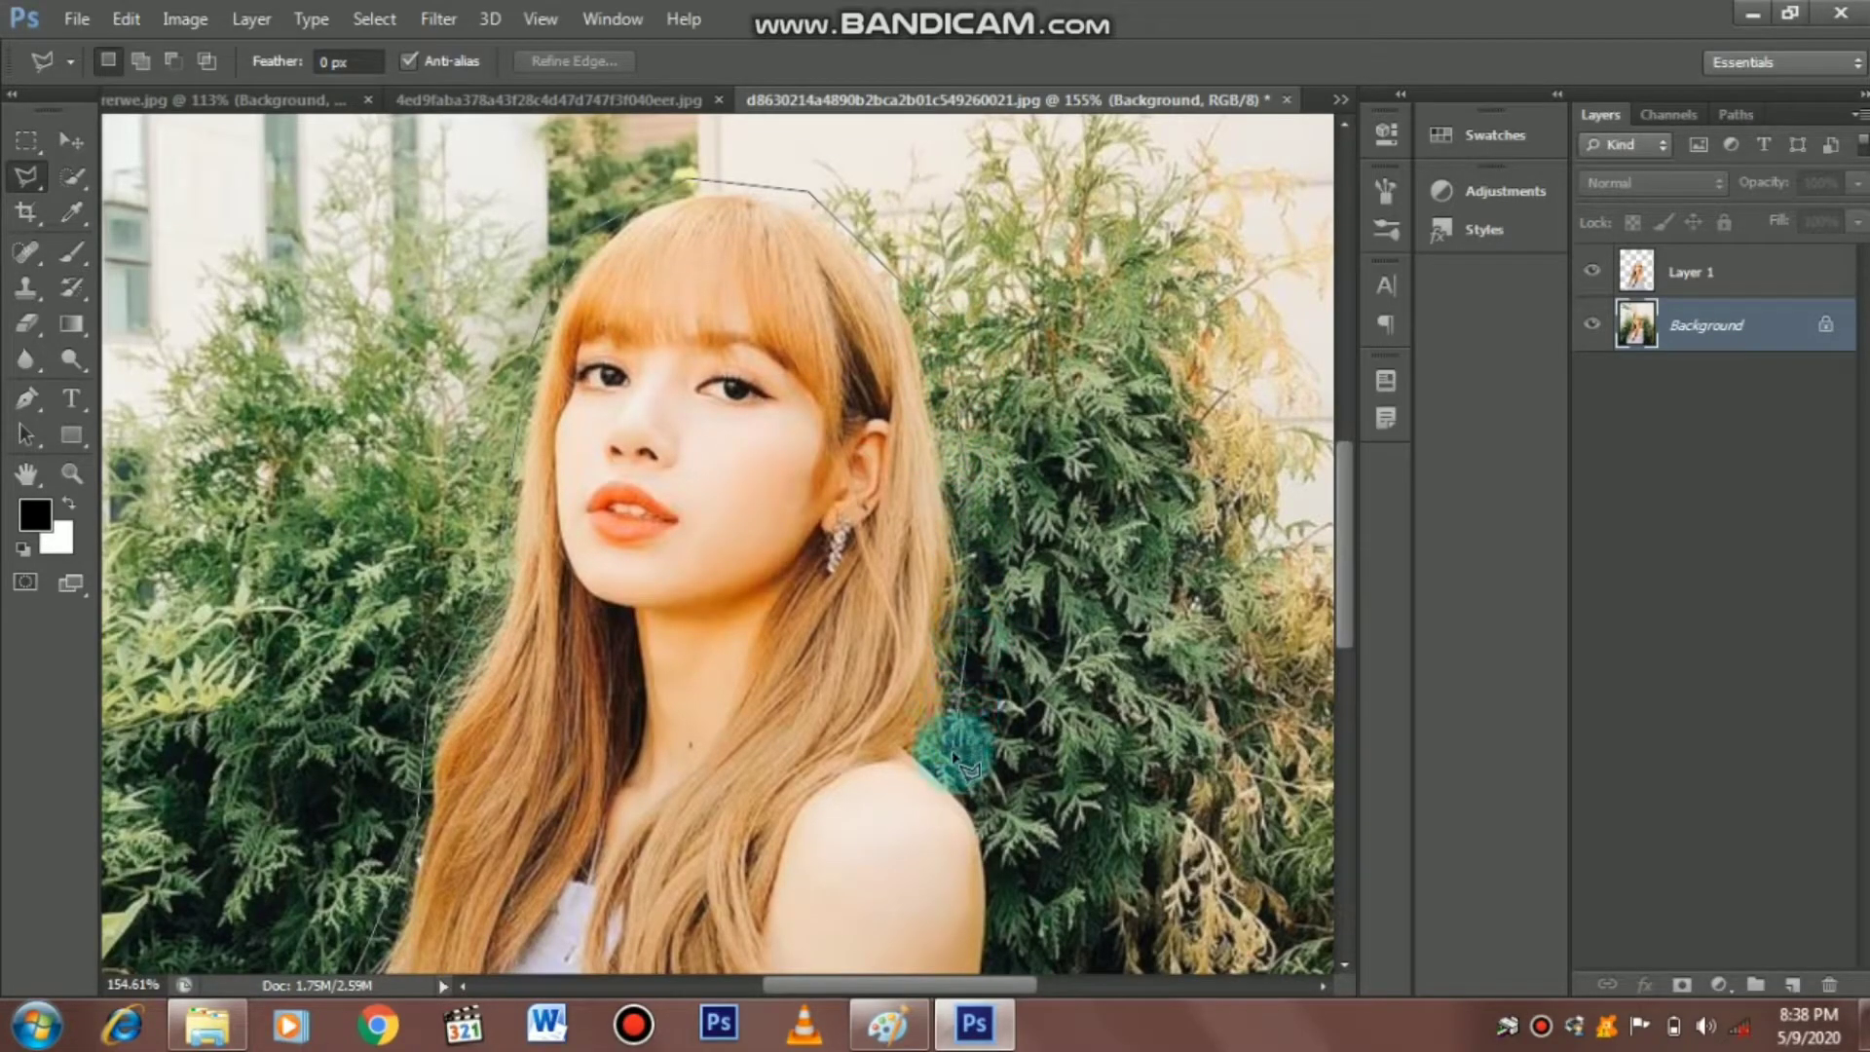
Trace the lasso around the bare shoulder and blouse, then close it below the photo's bottom edge at the starting point
mouse_move(910, 793)
left_mouse_down()
mouse_move(926, 301)
mouse_move(919, 355)
left_mouse_up()
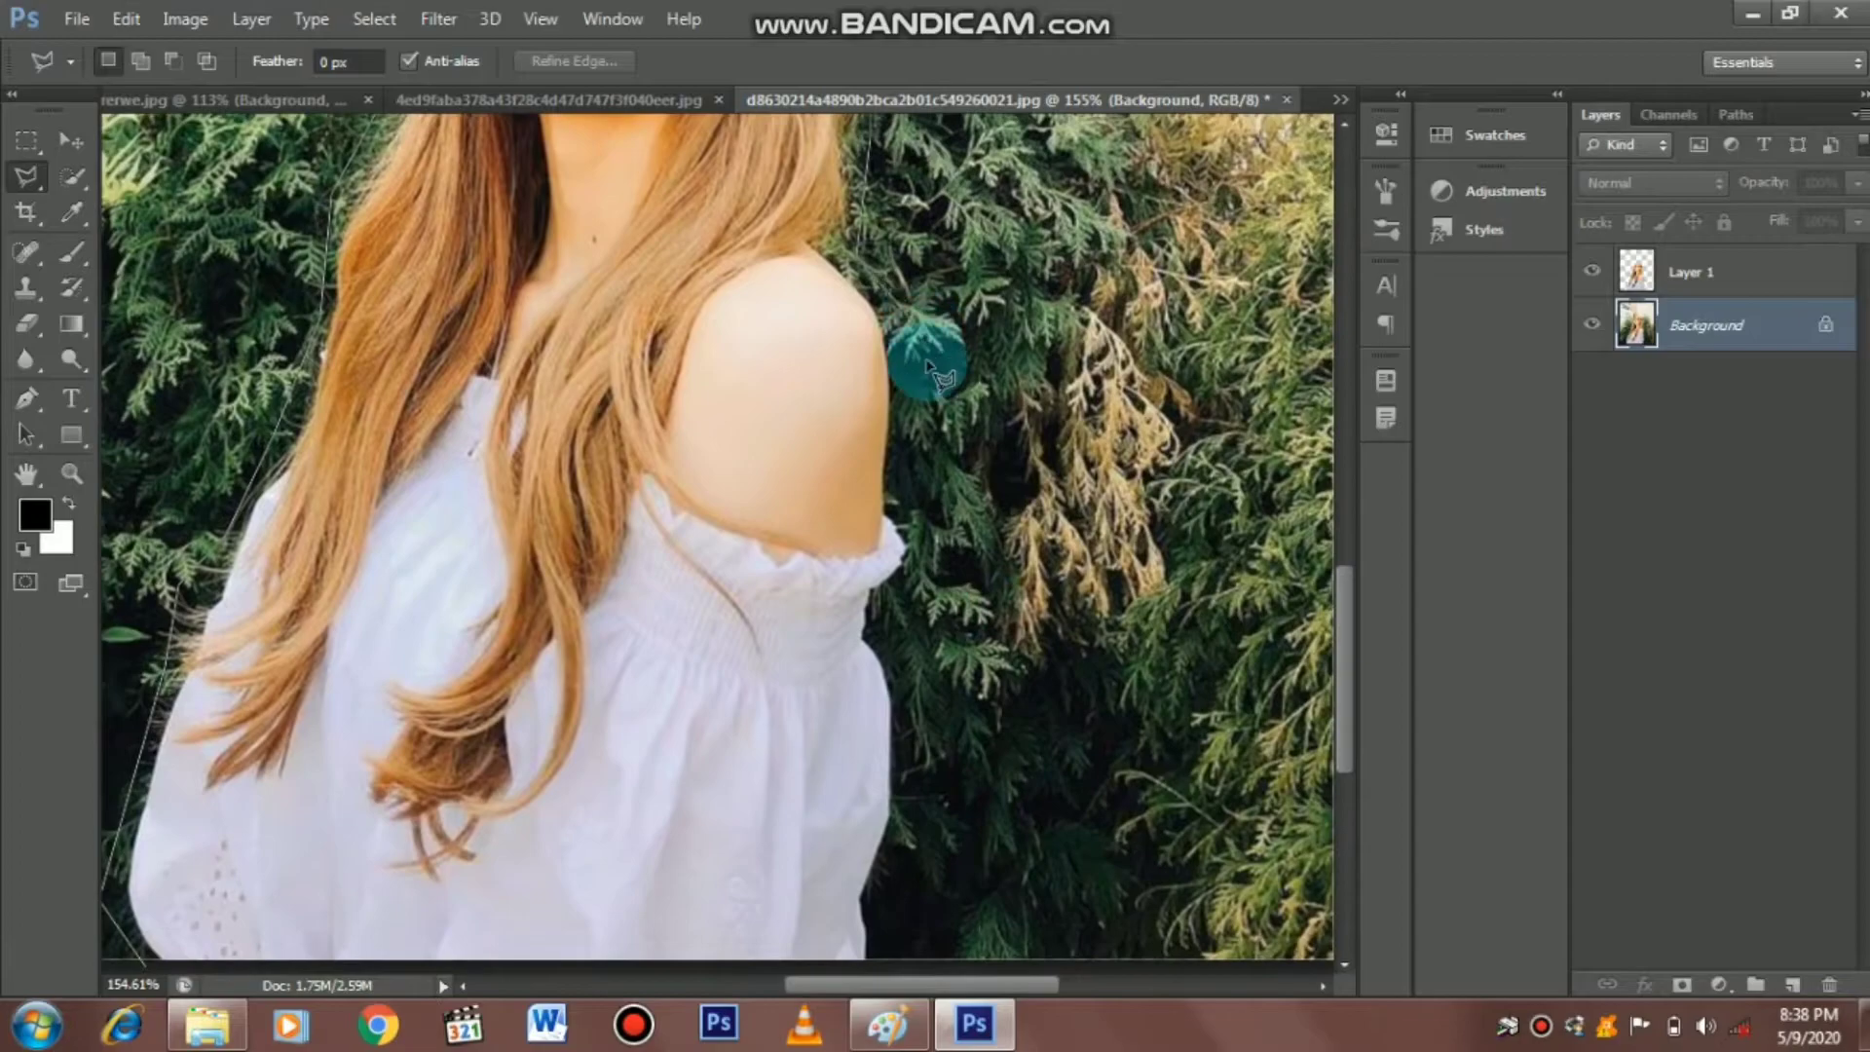
left_click(902, 353)
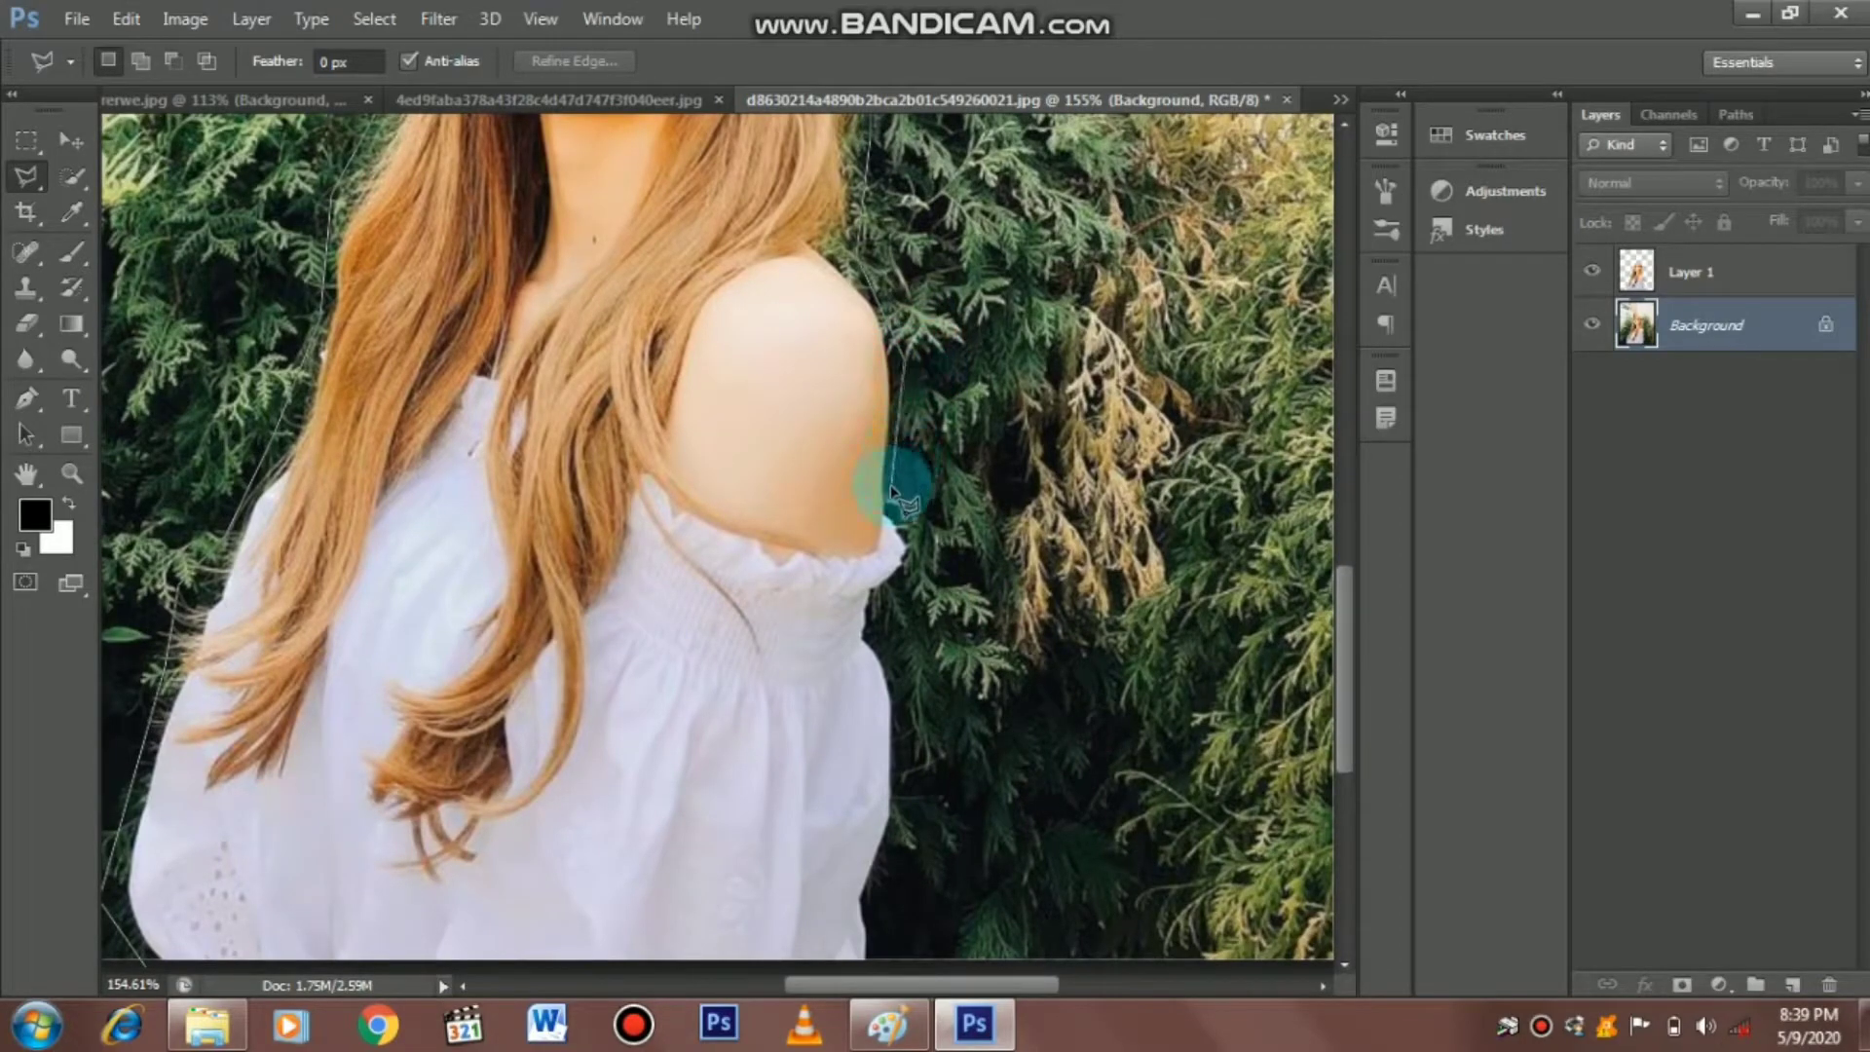
left_click(916, 569)
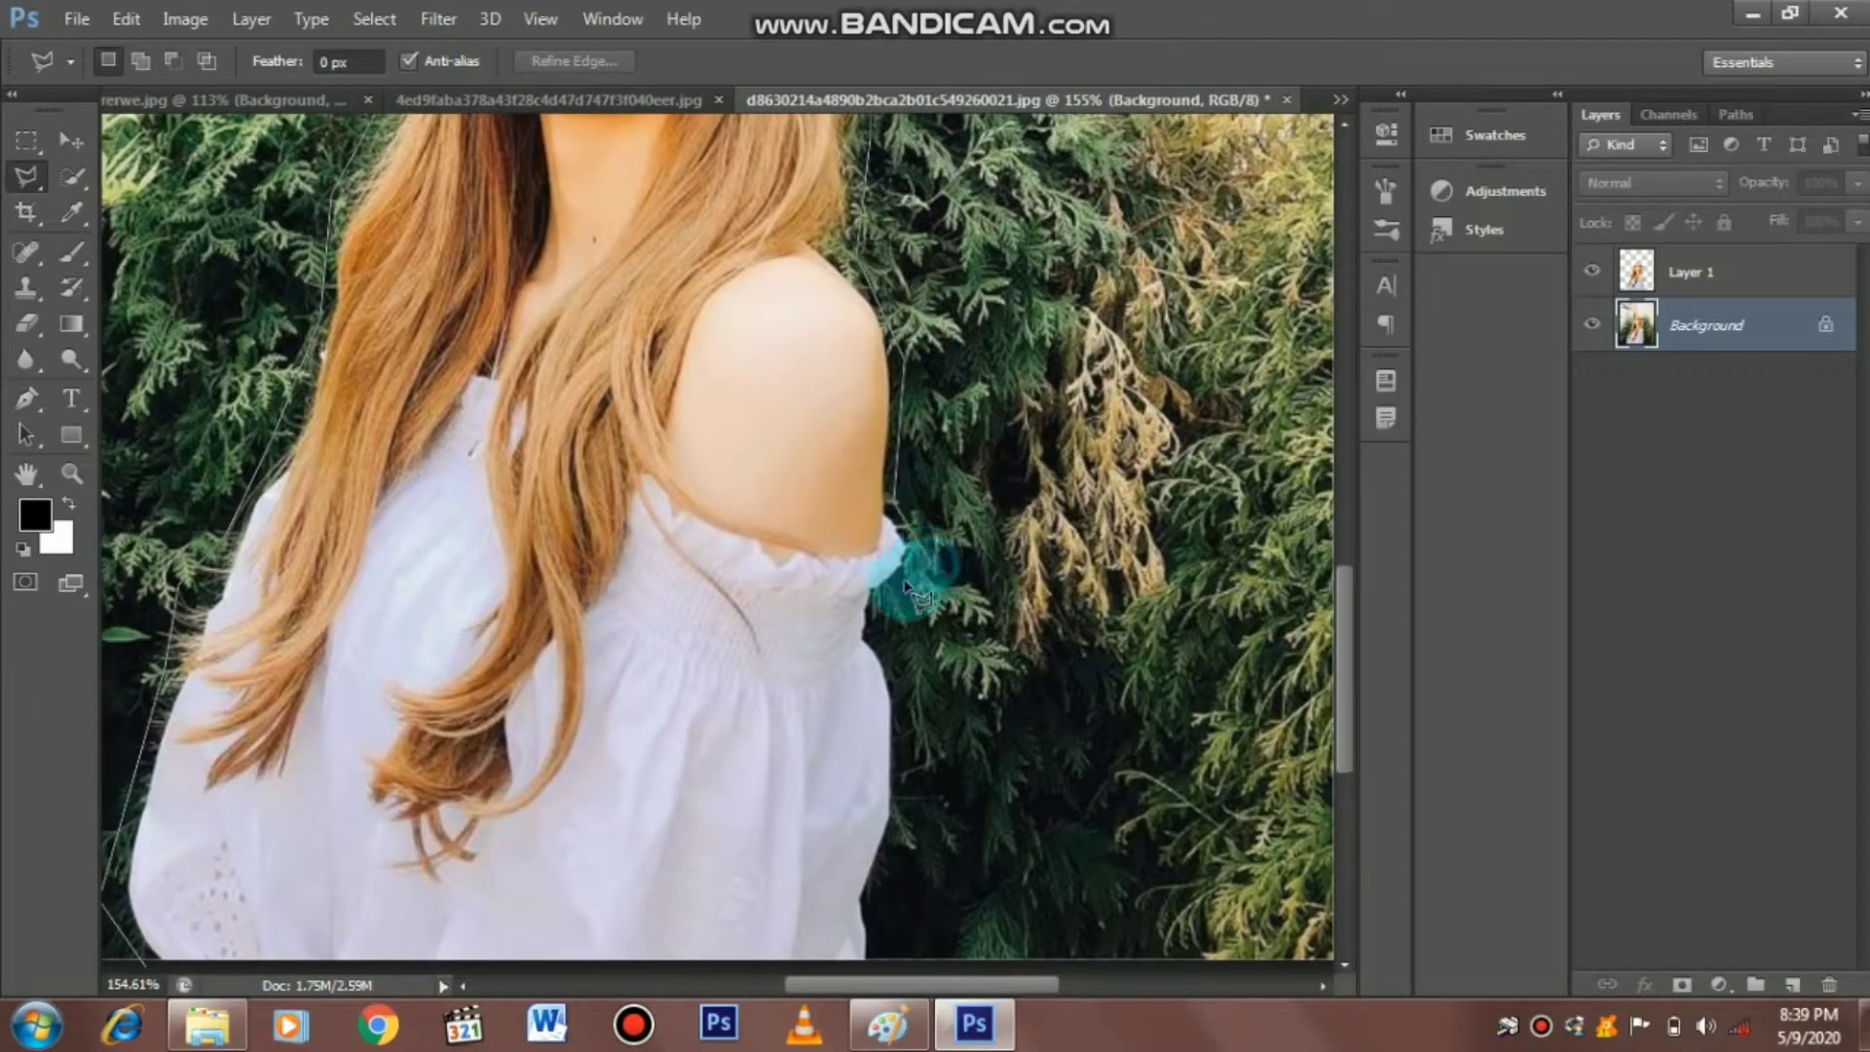
left_click(898, 828)
left_click_drag(941, 782, 1023, 347)
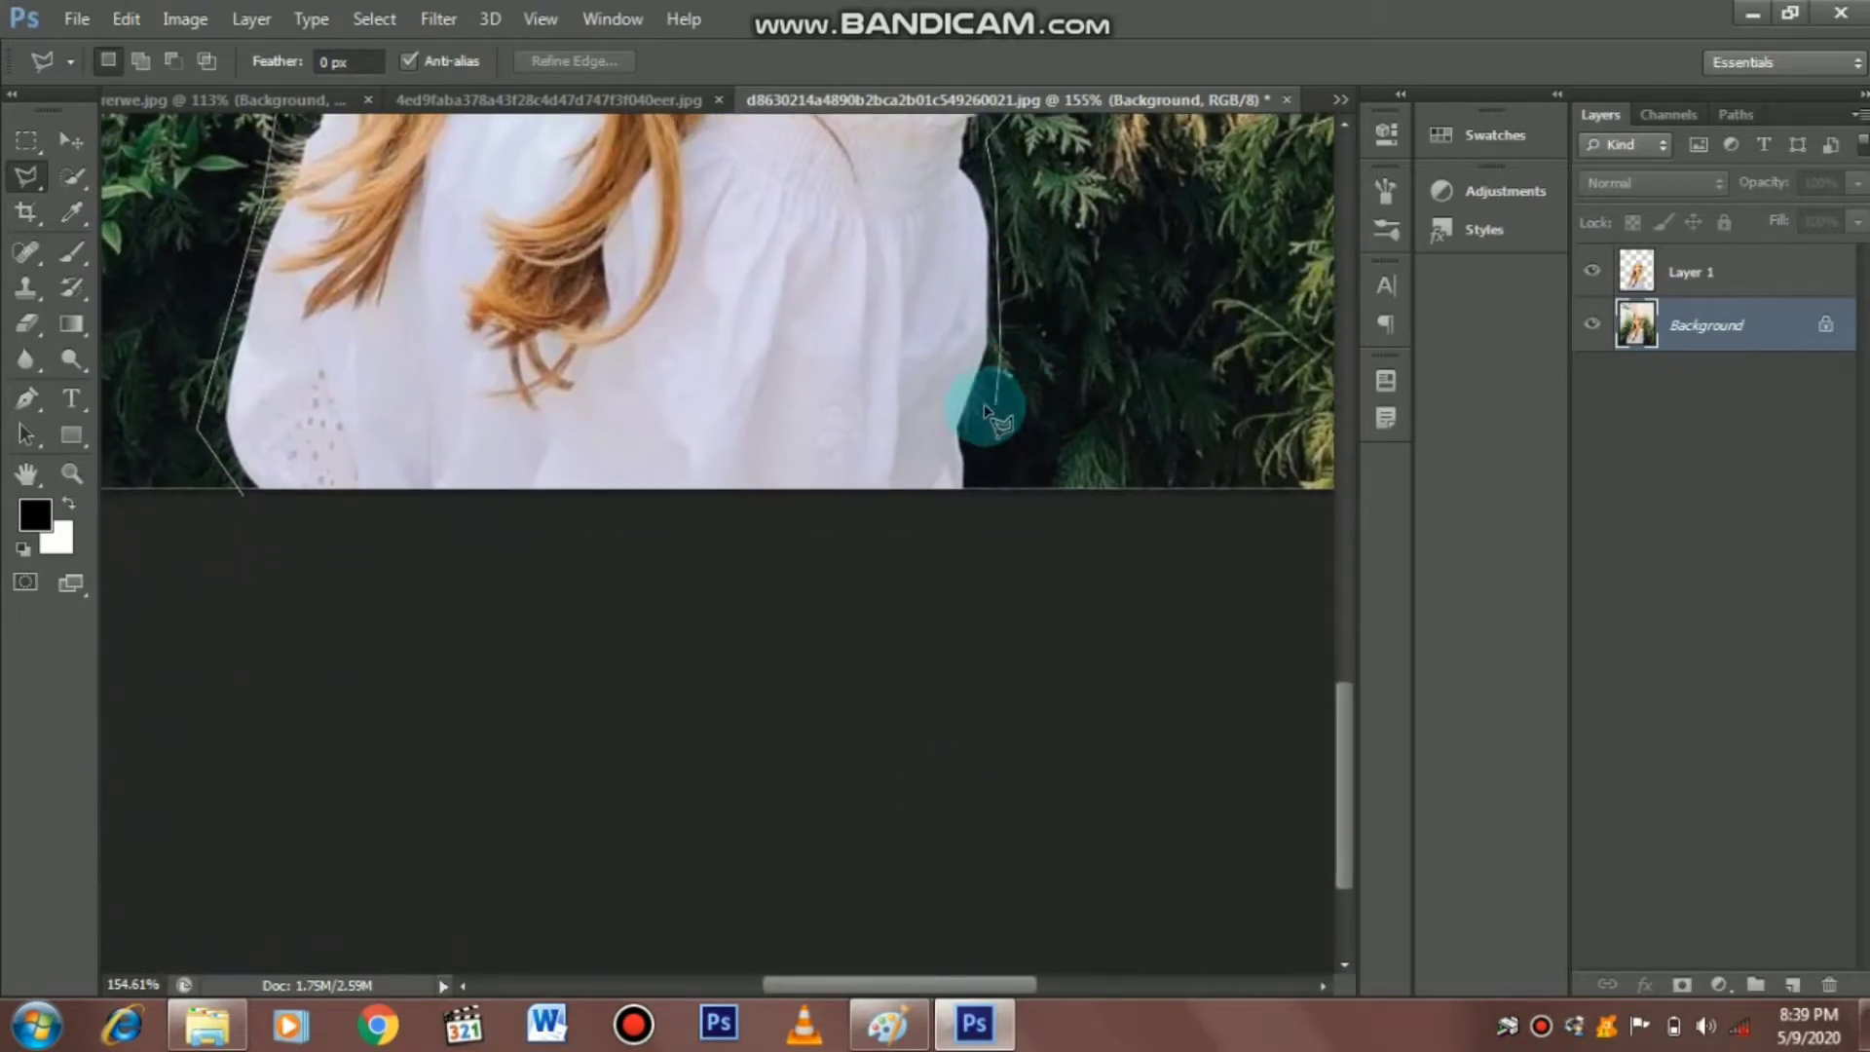
left_click(979, 514)
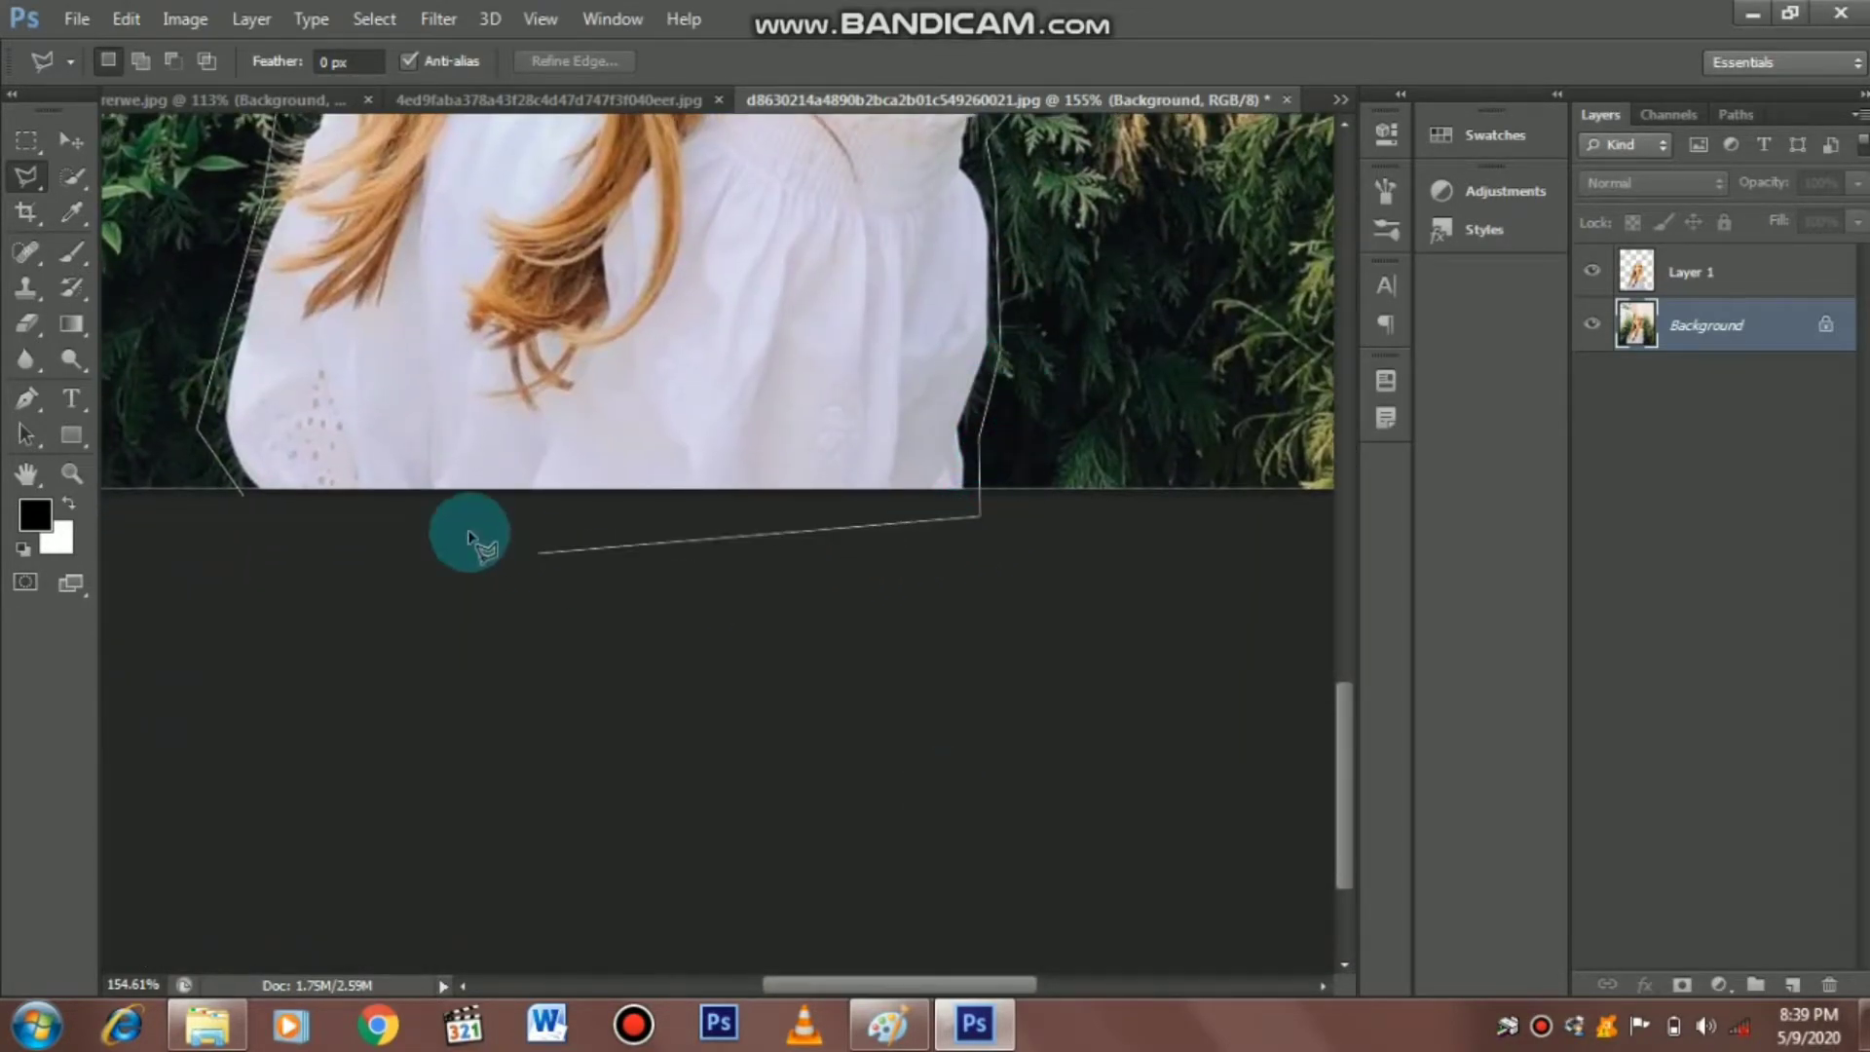
left_click(242, 503)
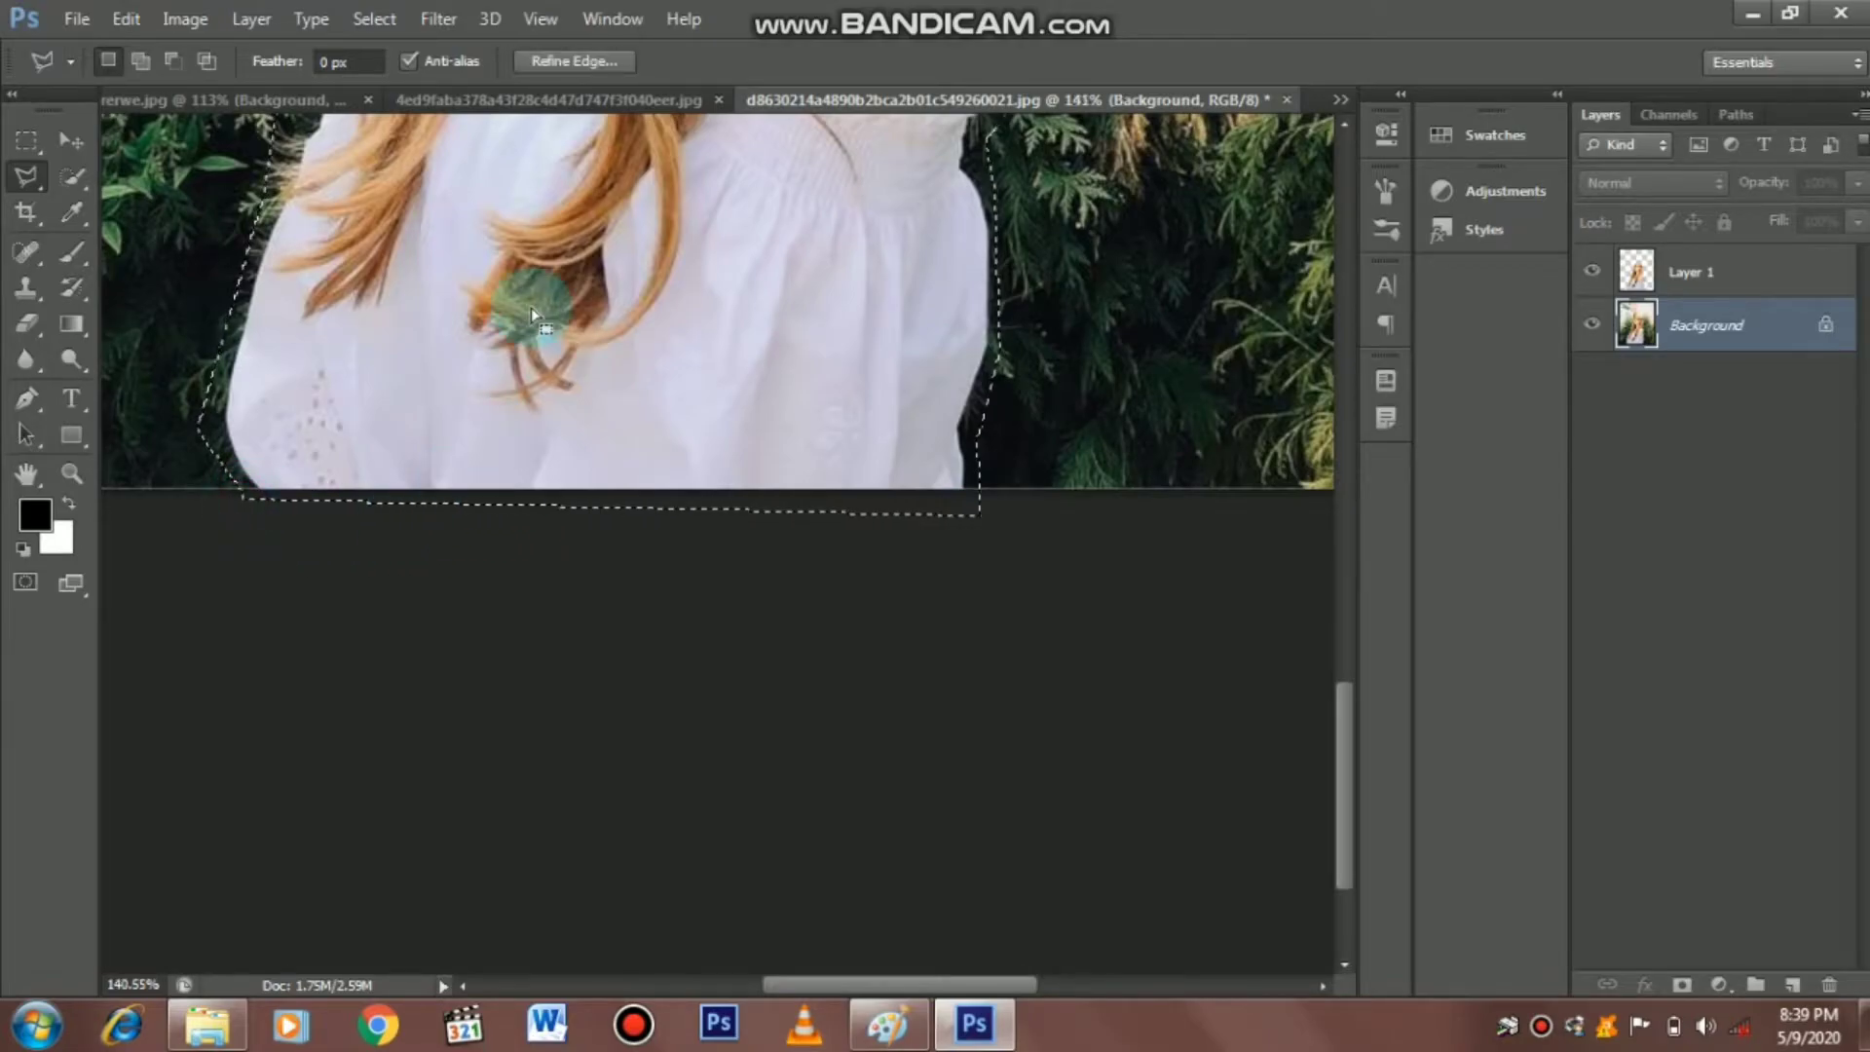
Fill the lassoed area of the Background layer using Content-Aware and hide Layer 1 to reveal the filled scenery
scroll(542, 294, "down", 3)
left_click_drag(592, 278, 646, 542)
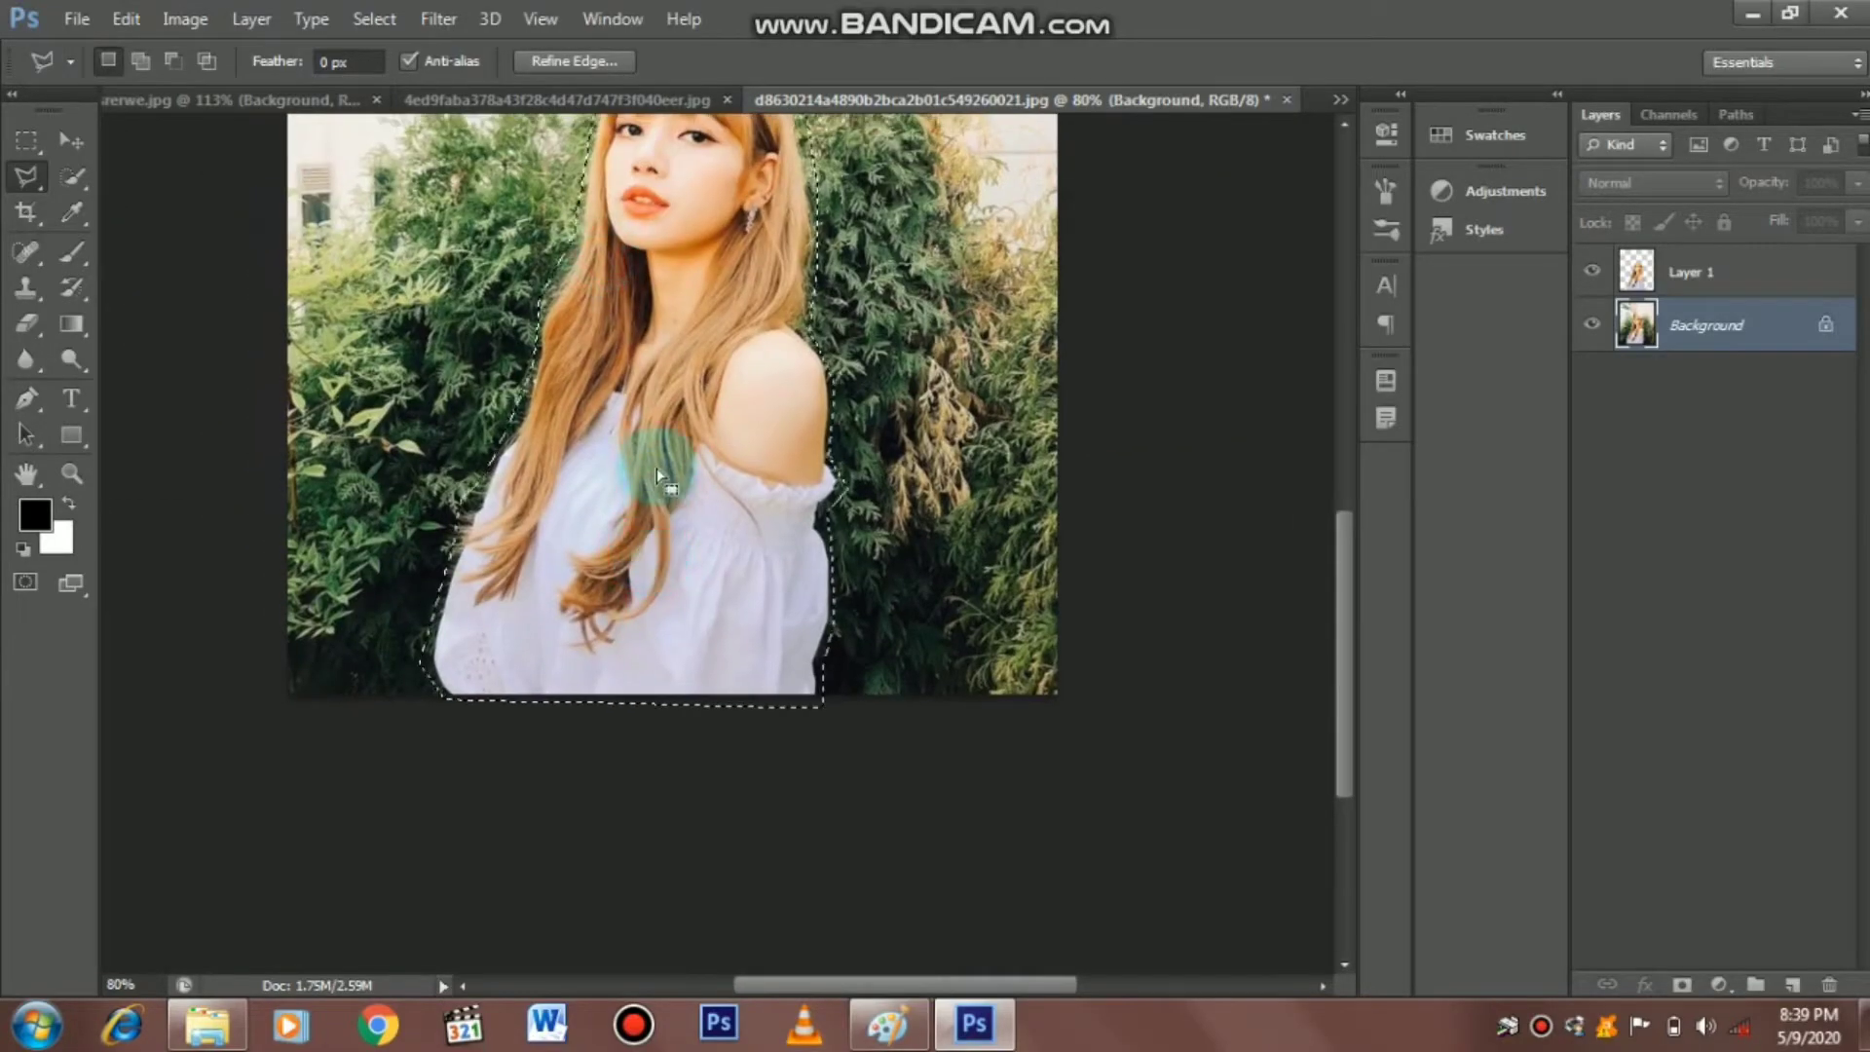
scroll(657, 467, "down", 2)
right_click(694, 716)
left_click(785, 530)
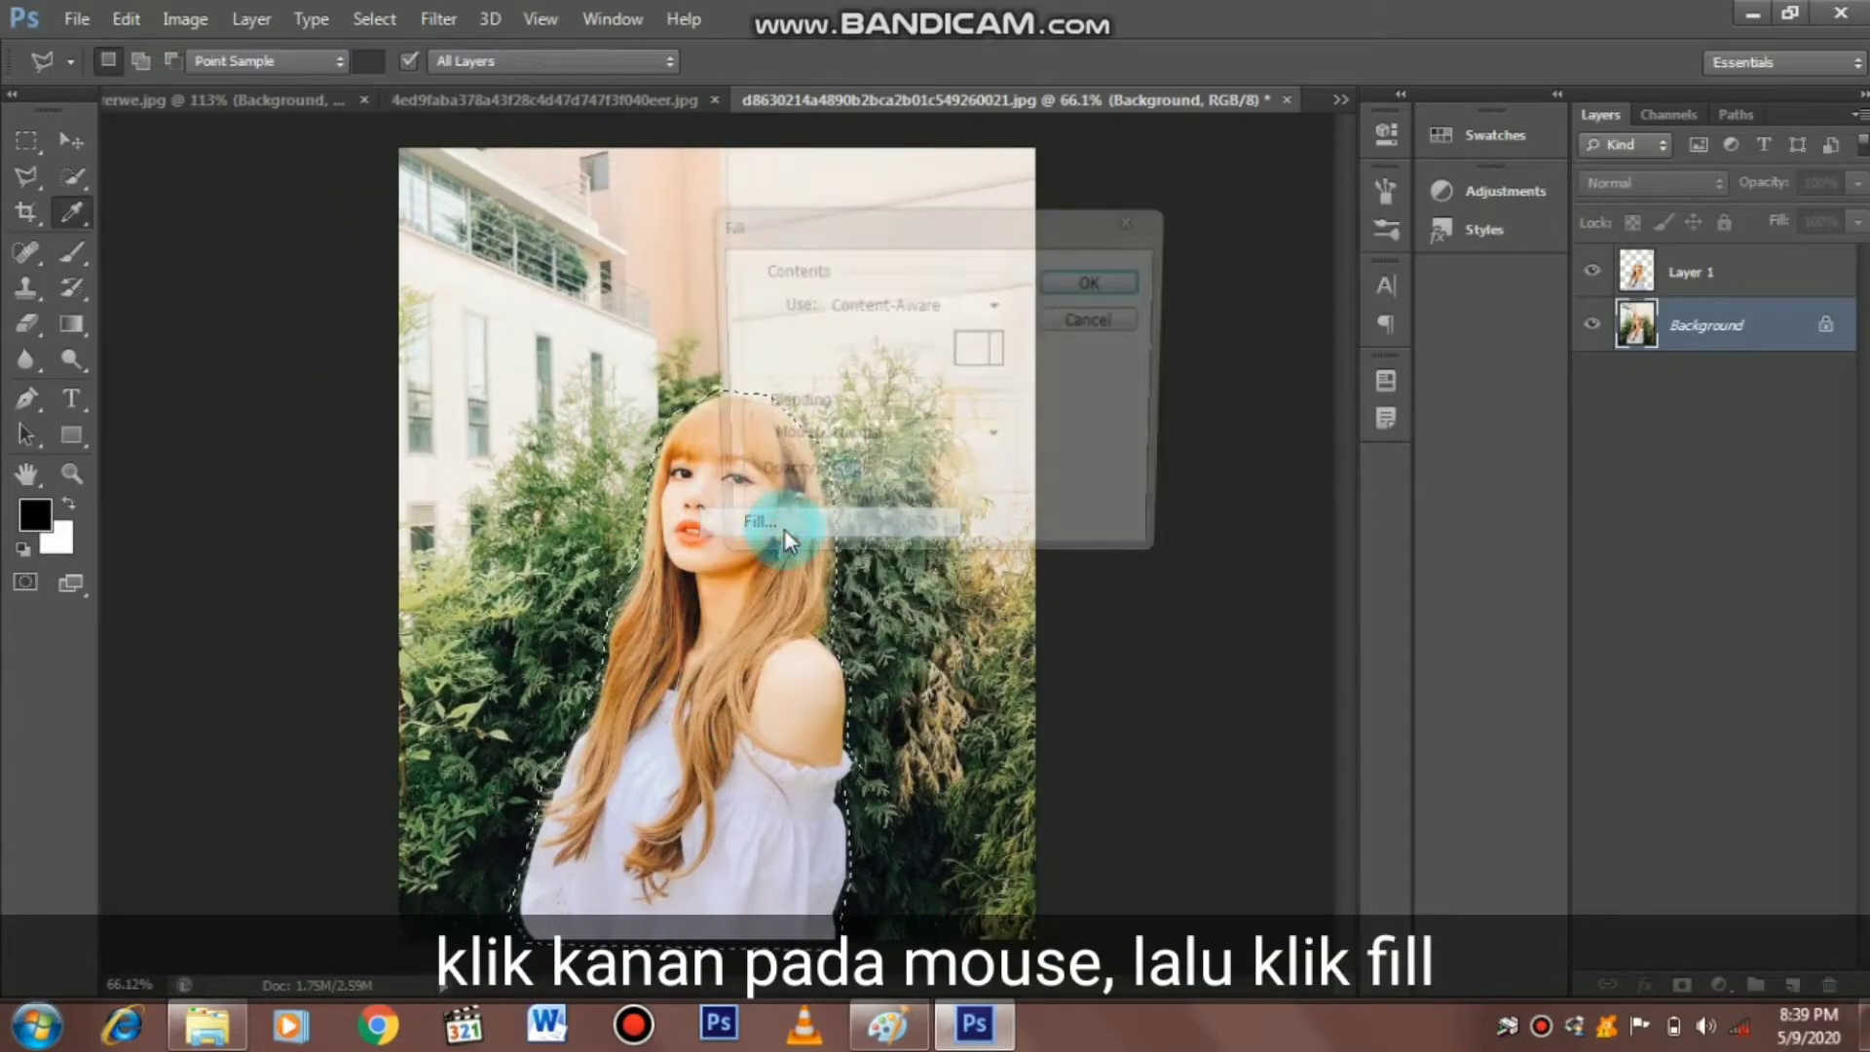
left_click(1097, 283)
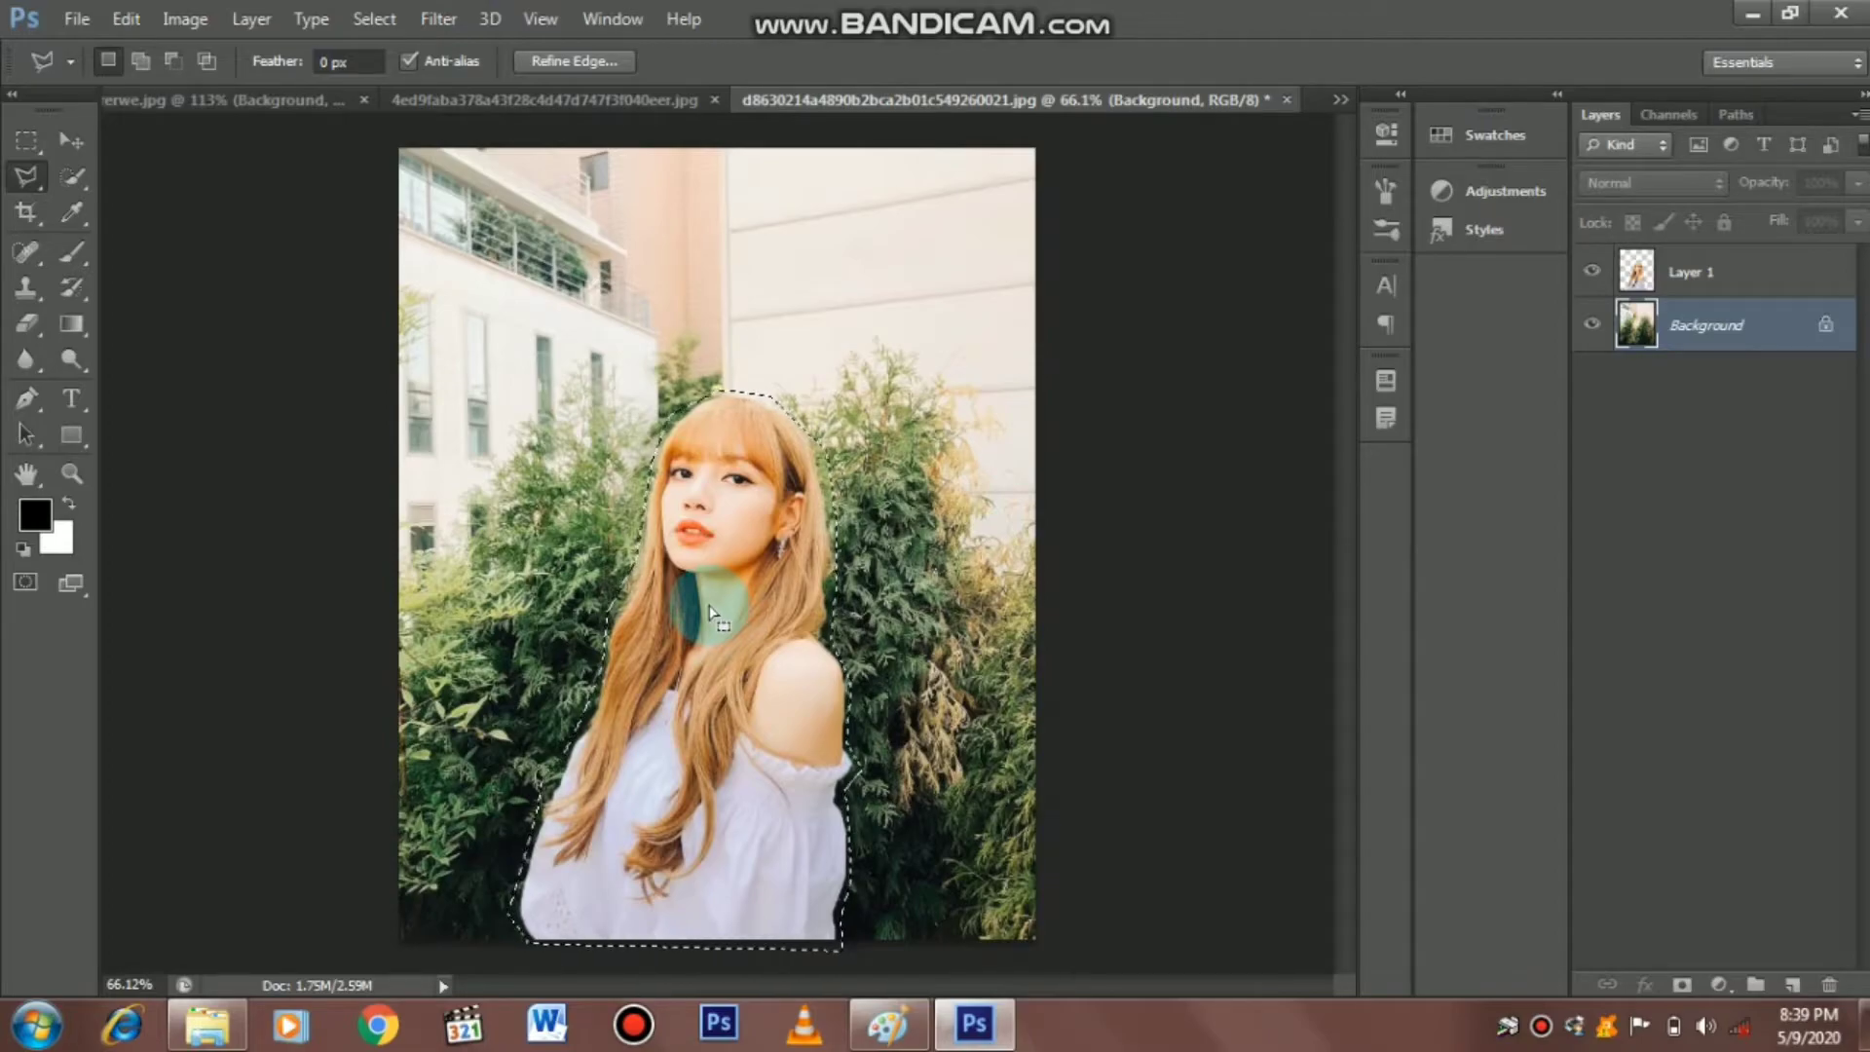
left_click(1595, 274)
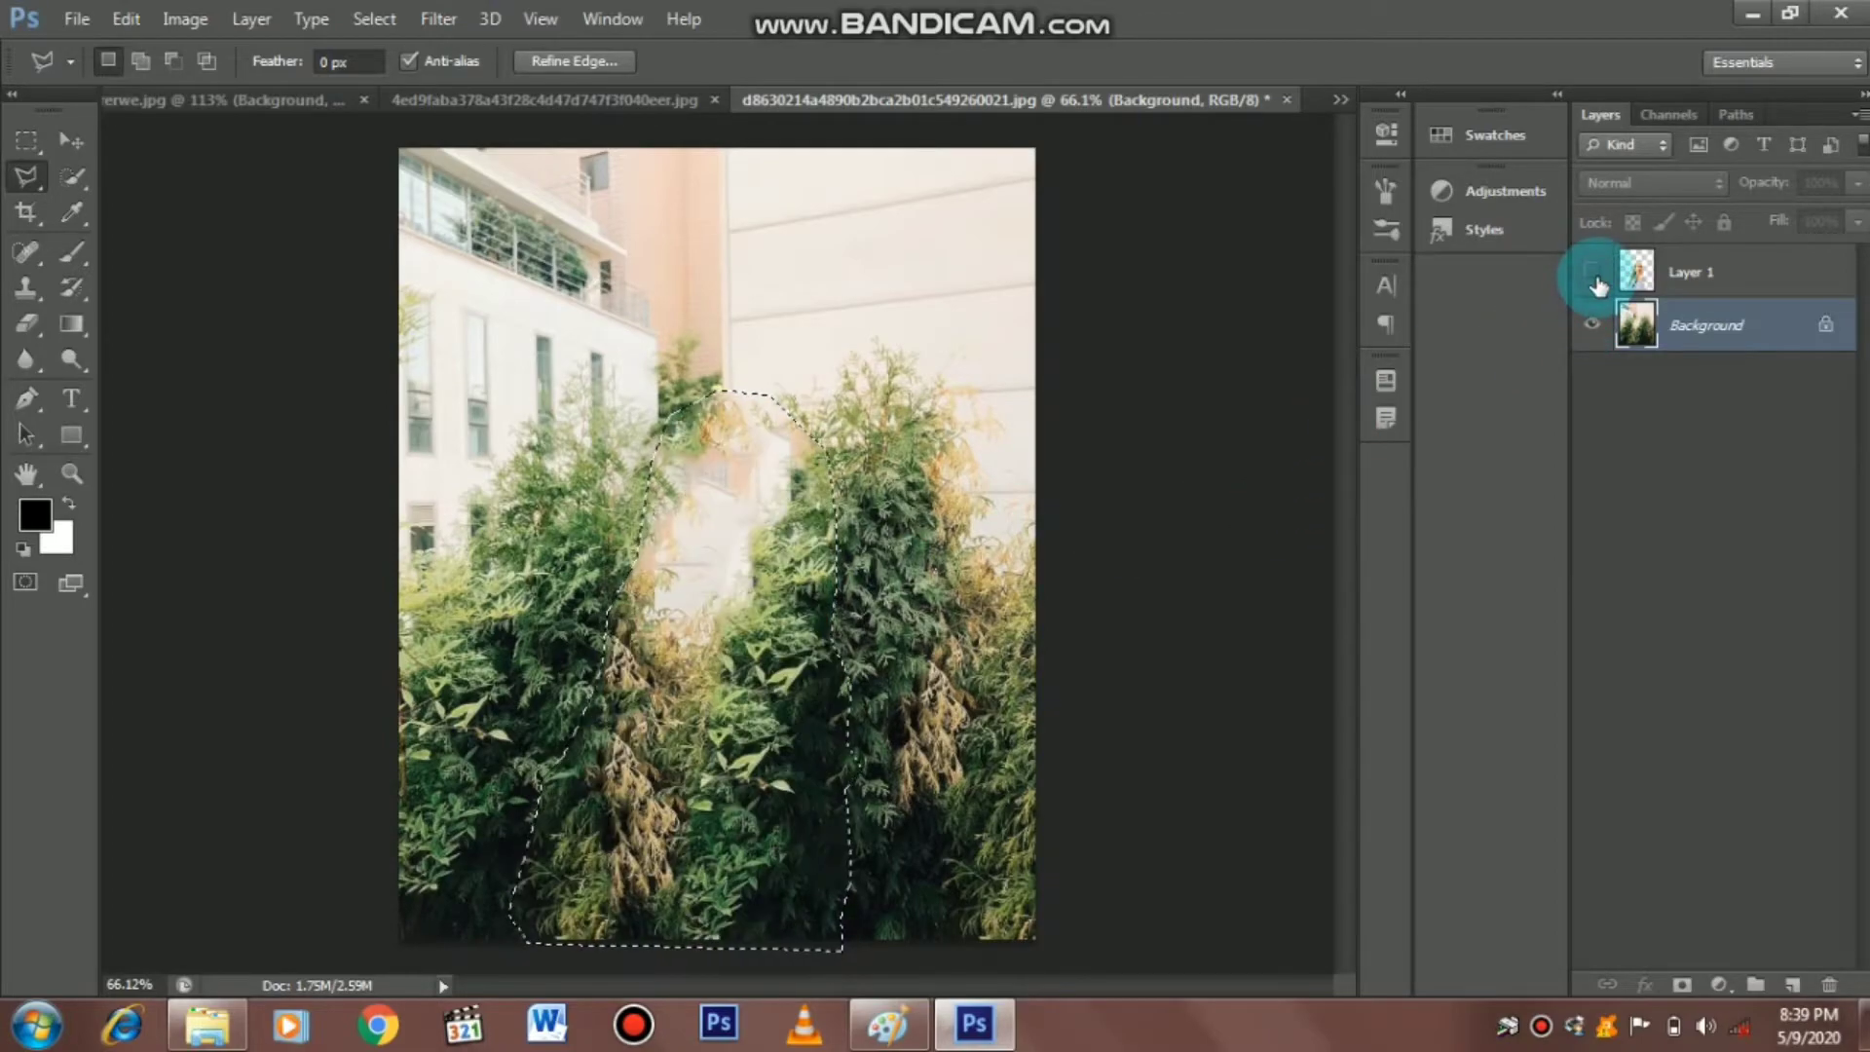
Deselect the lassoed area and make Layer 1 visible again over the filled background, keeping the Background layer active
left_click(1594, 274)
left_click(1594, 275)
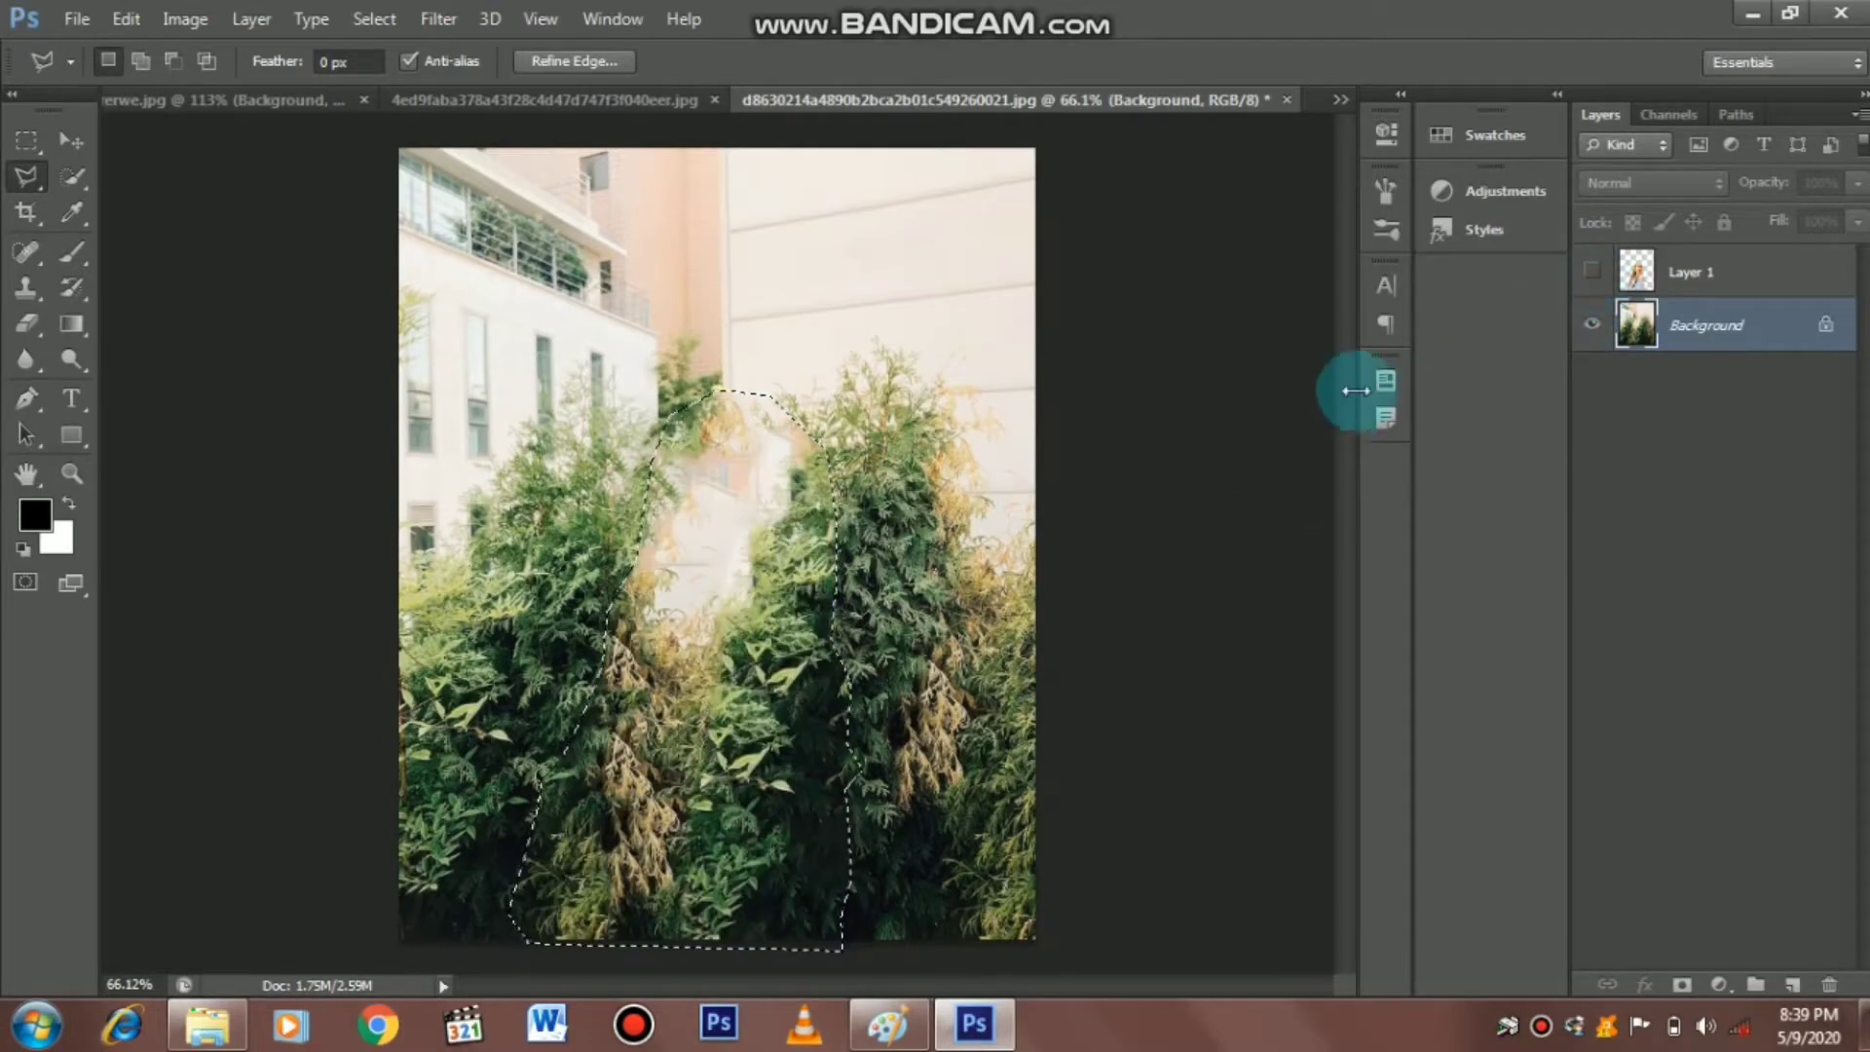
left_click(1595, 275)
key("ctrl+d")
left_click(1721, 274)
left_click(1666, 324)
left_click(1595, 274)
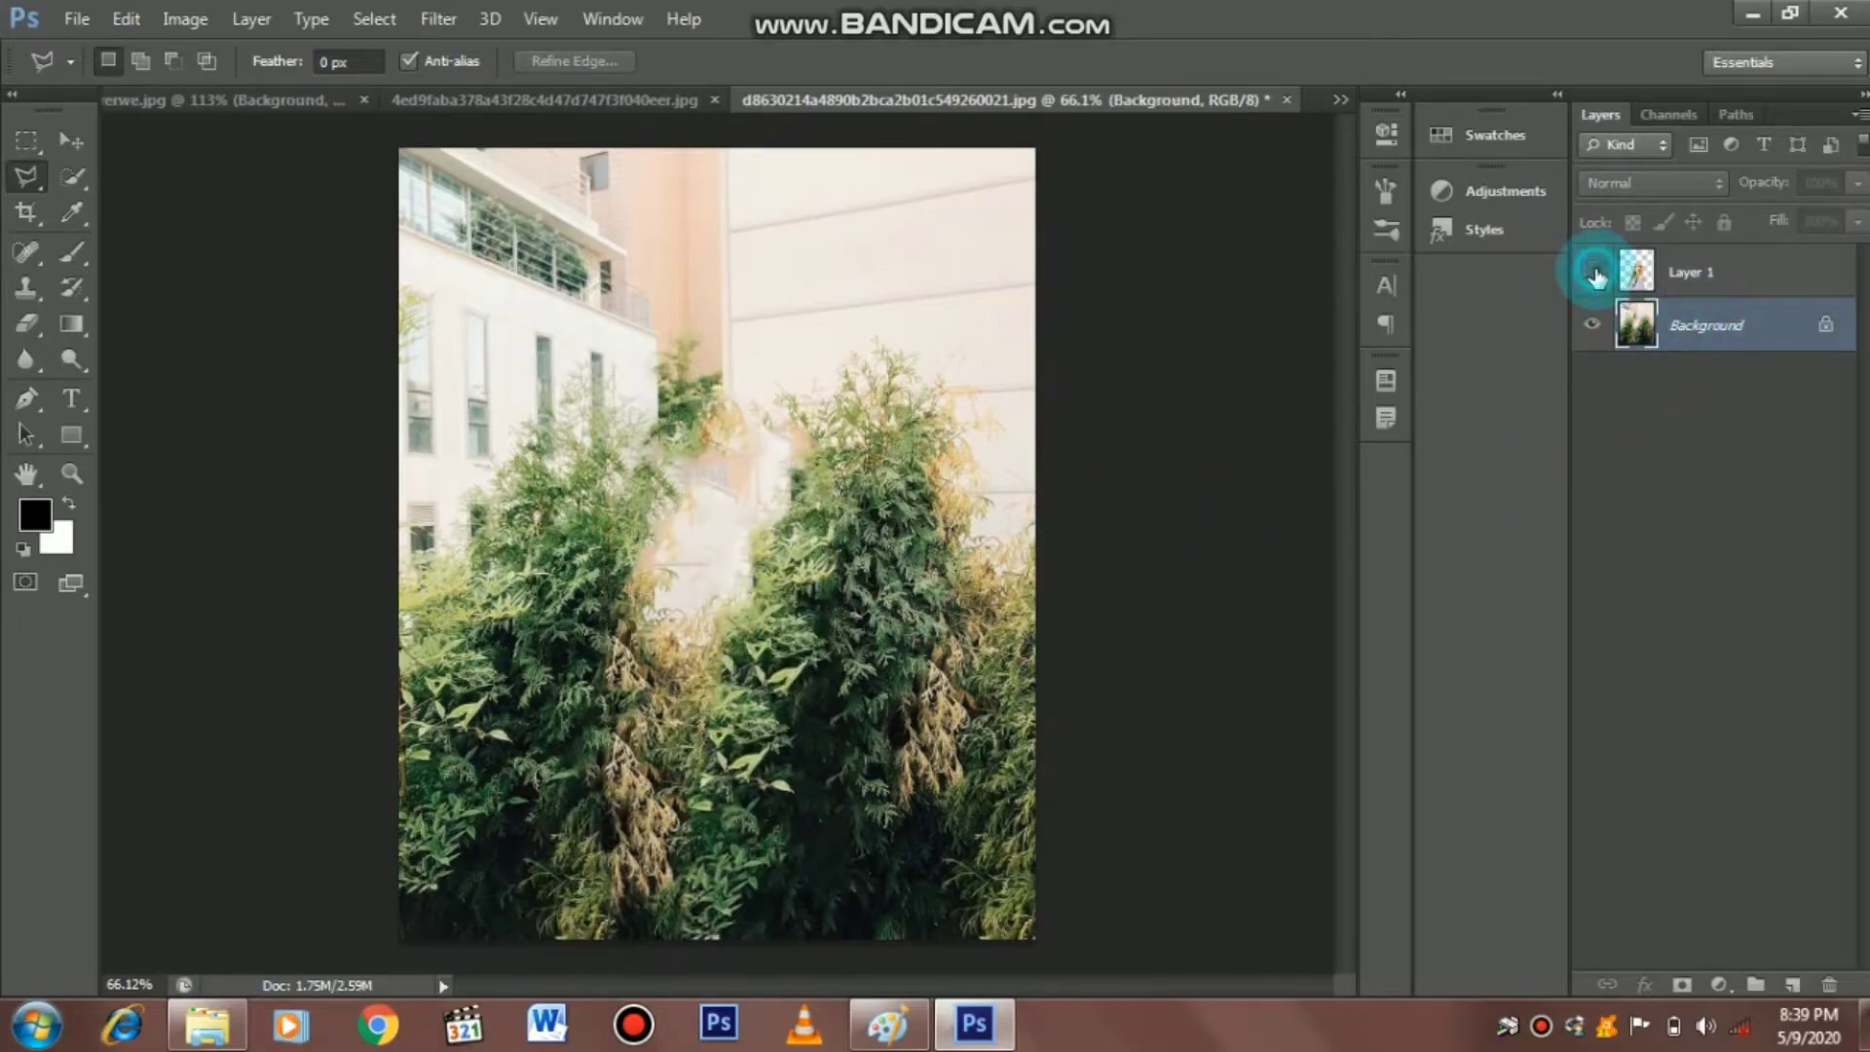
left_click(1595, 275)
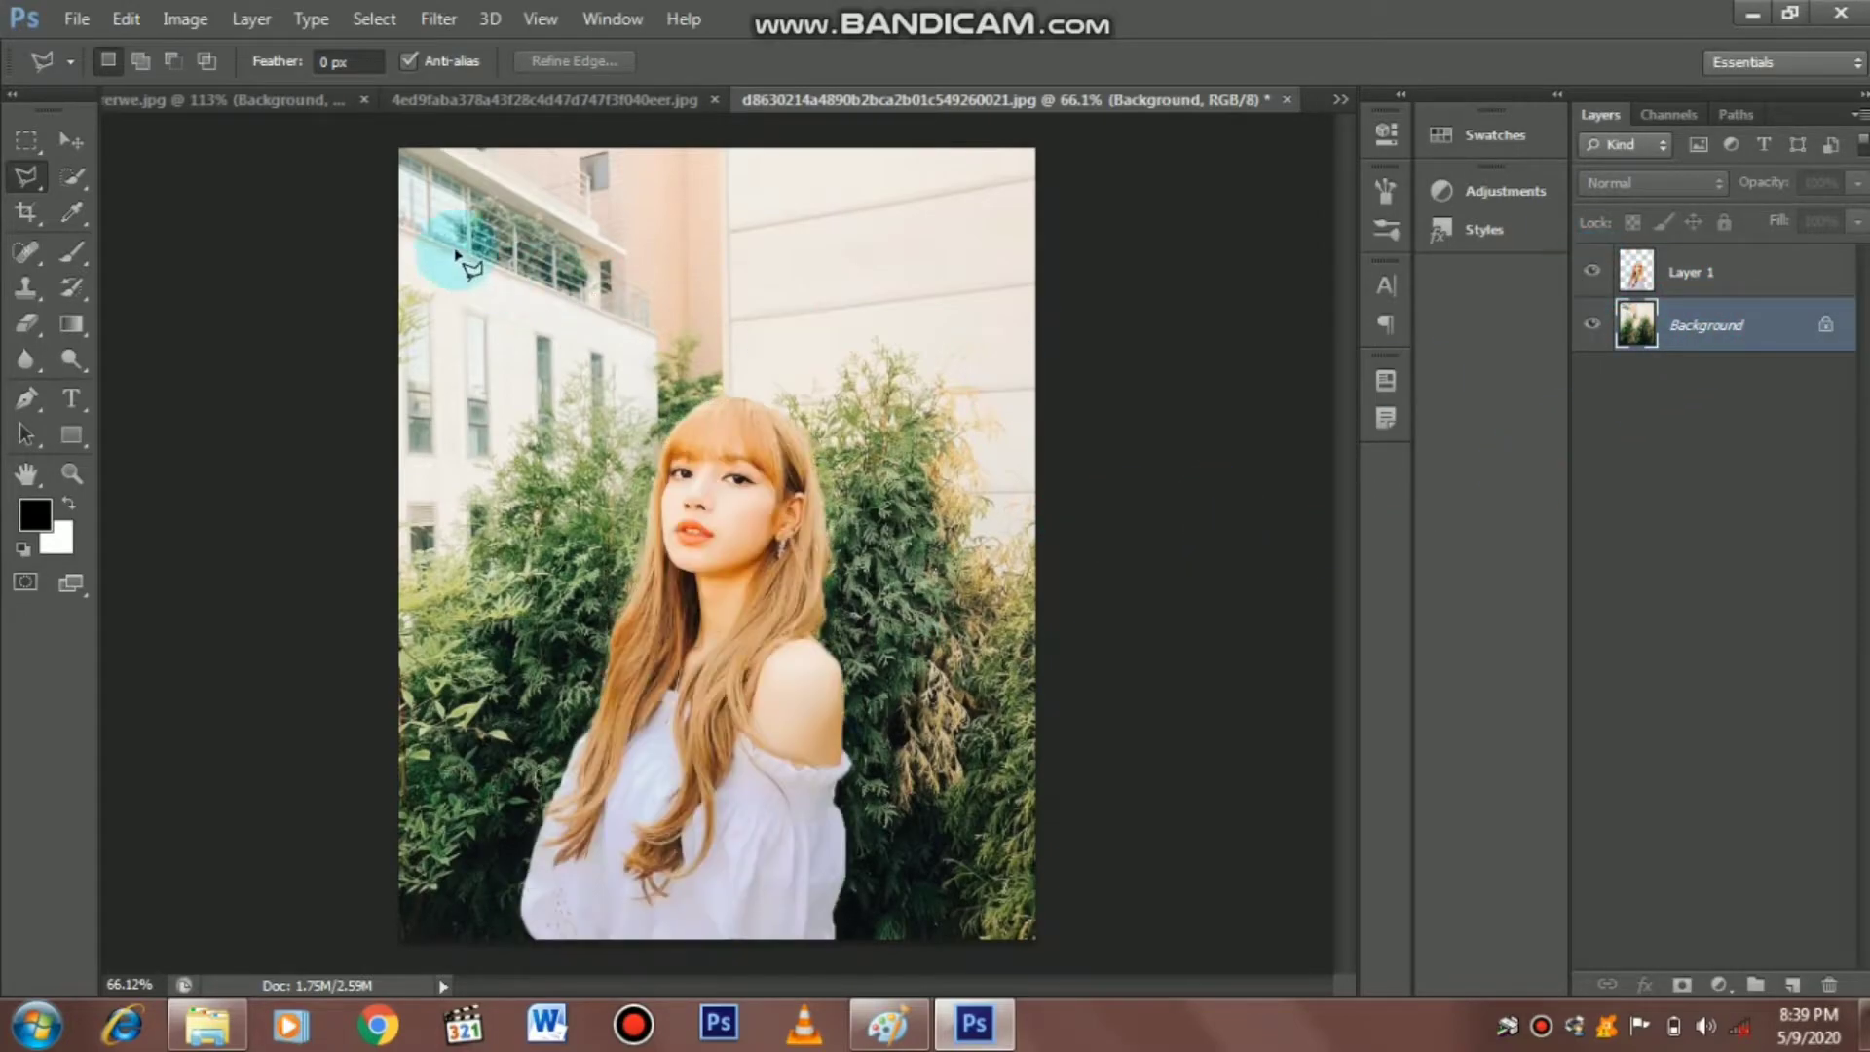
Start a Field Blur on the Background layer and set its blur amount to 8 px
left_click(443, 21)
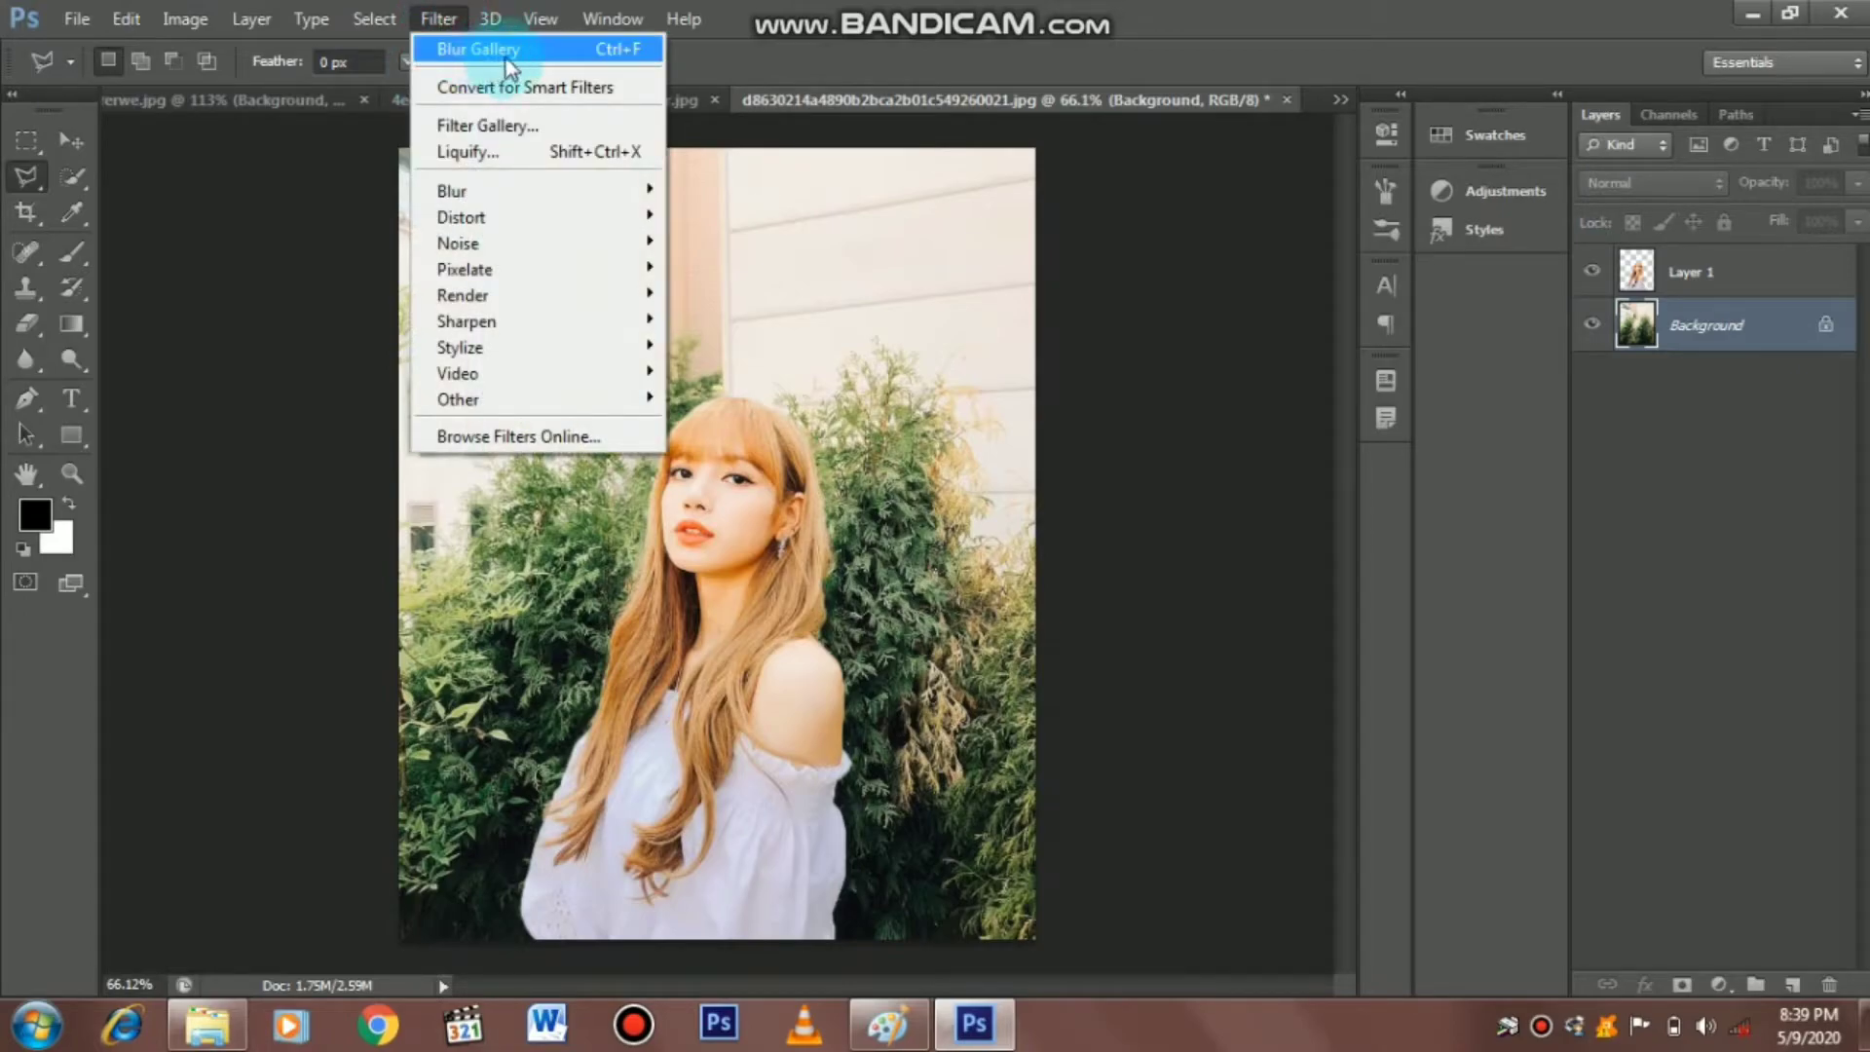
mouse_move(517, 195)
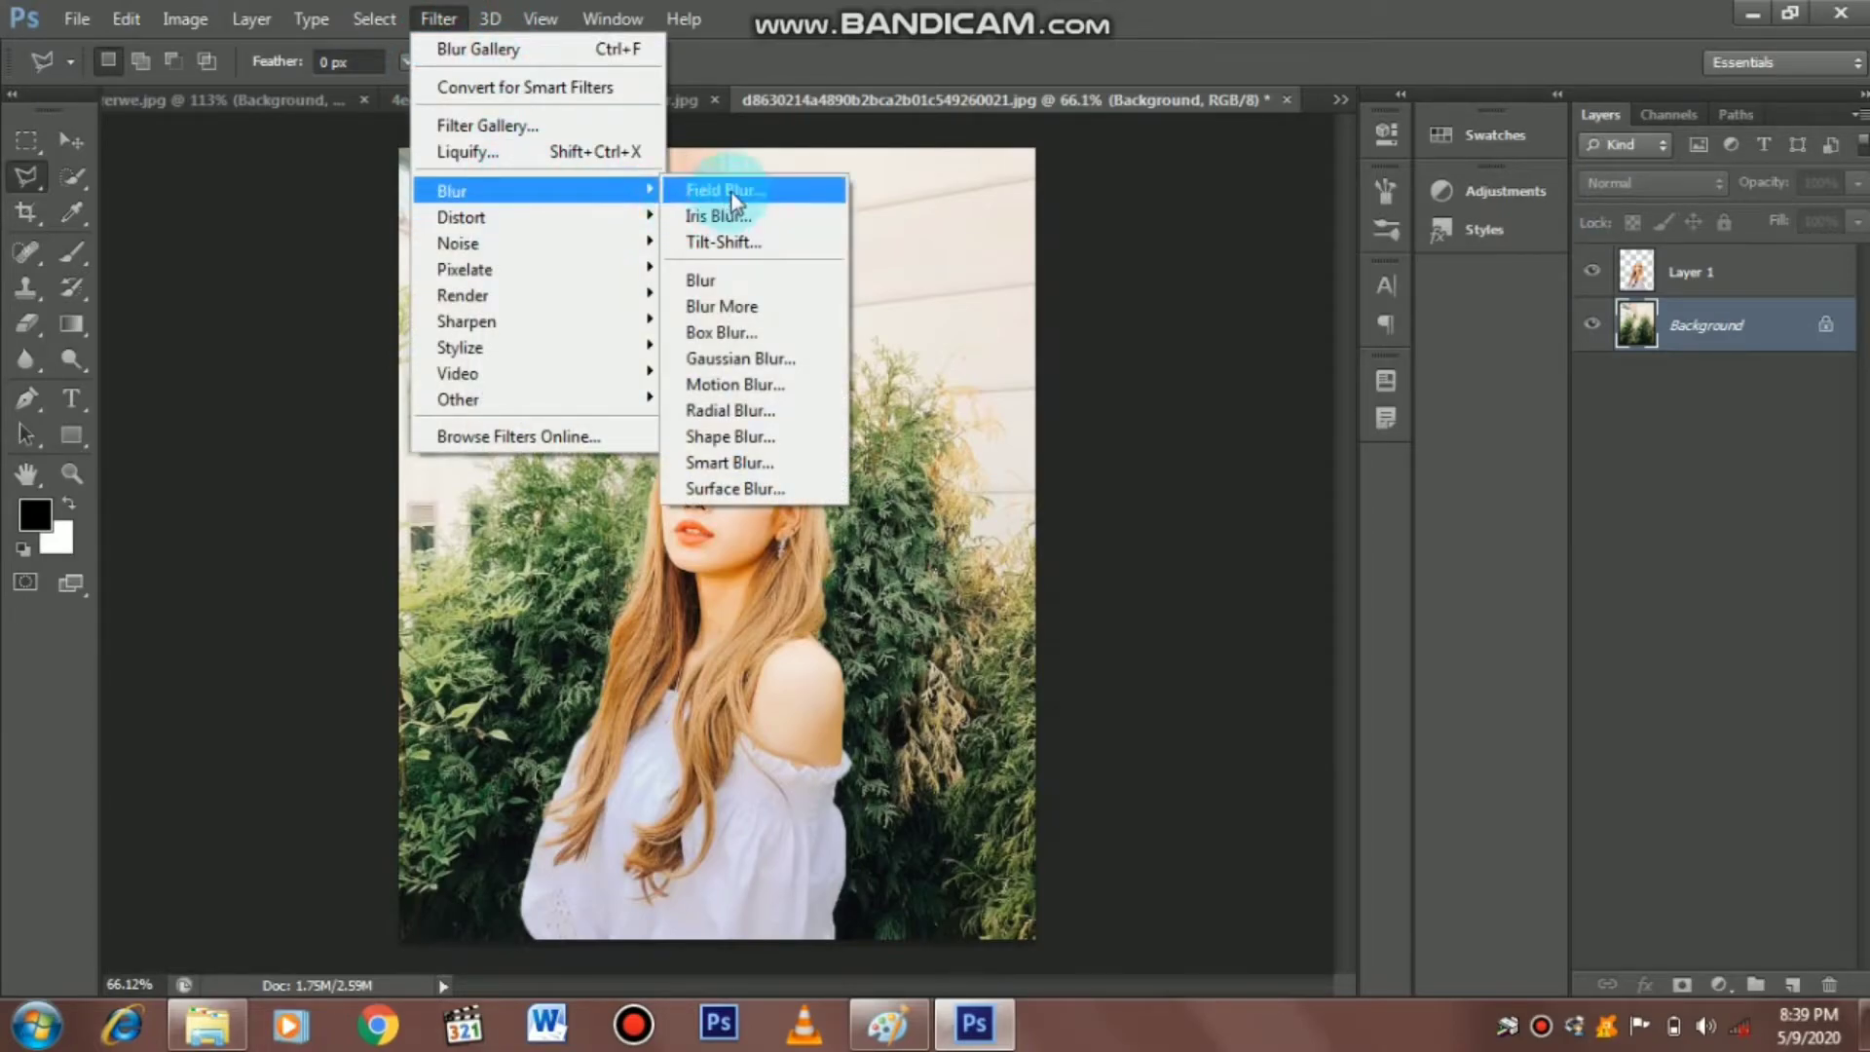
left_click(730, 193)
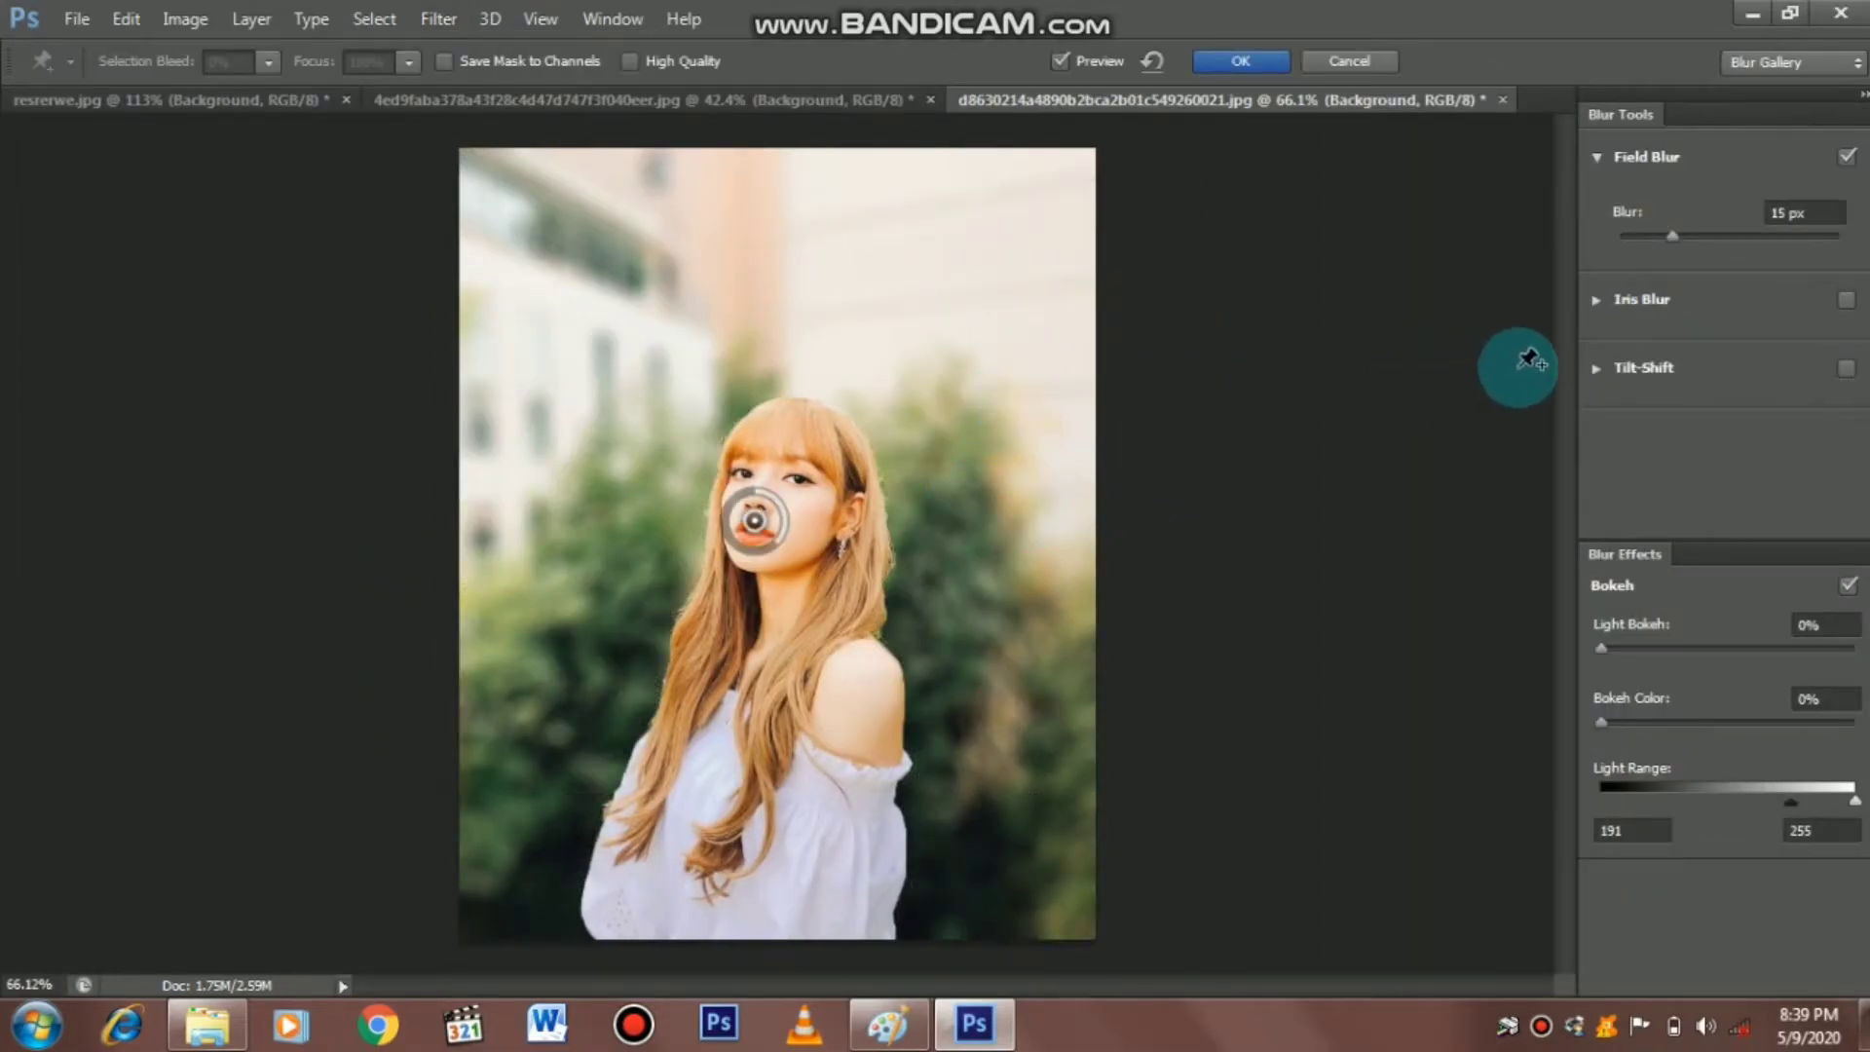
left_click_drag(1674, 245, 1648, 246)
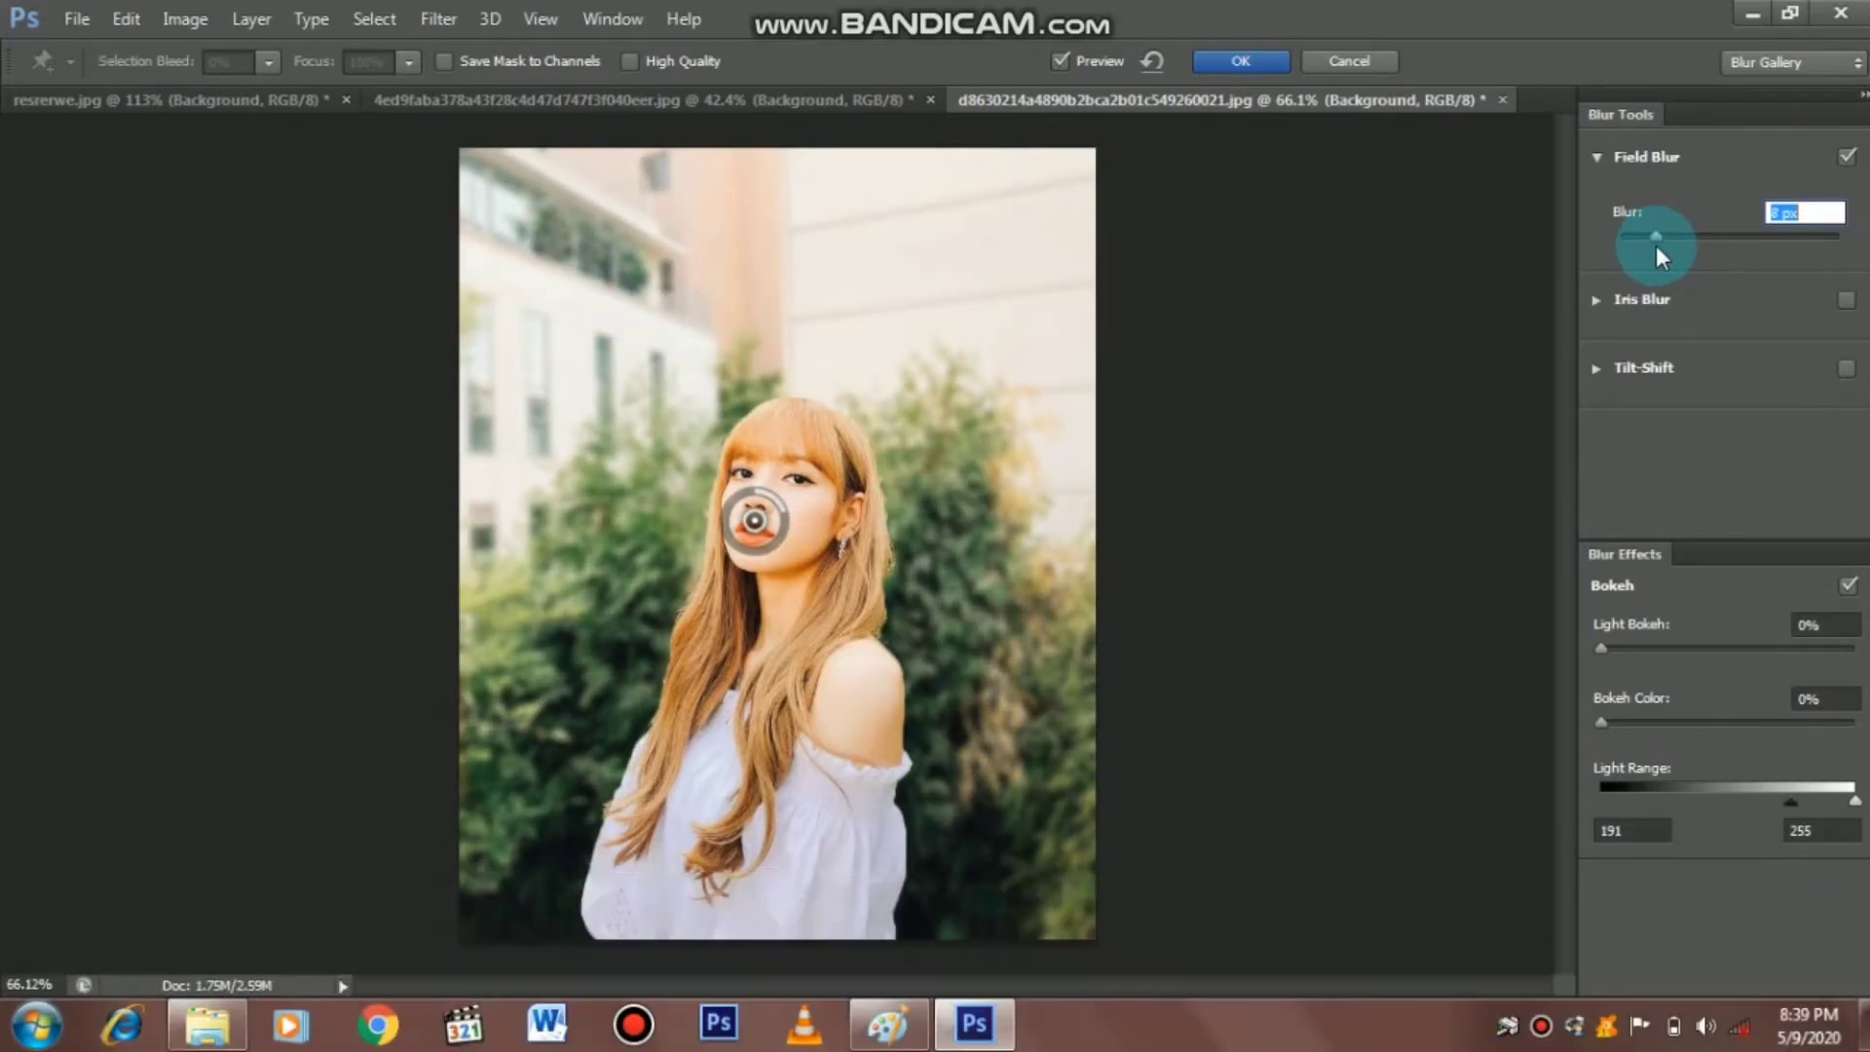
Set Light Bokeh to 4%, Bokeh Color to 80% and the Light Range to 0–255, and apply the blur
left_click_drag(1602, 648, 1613, 650)
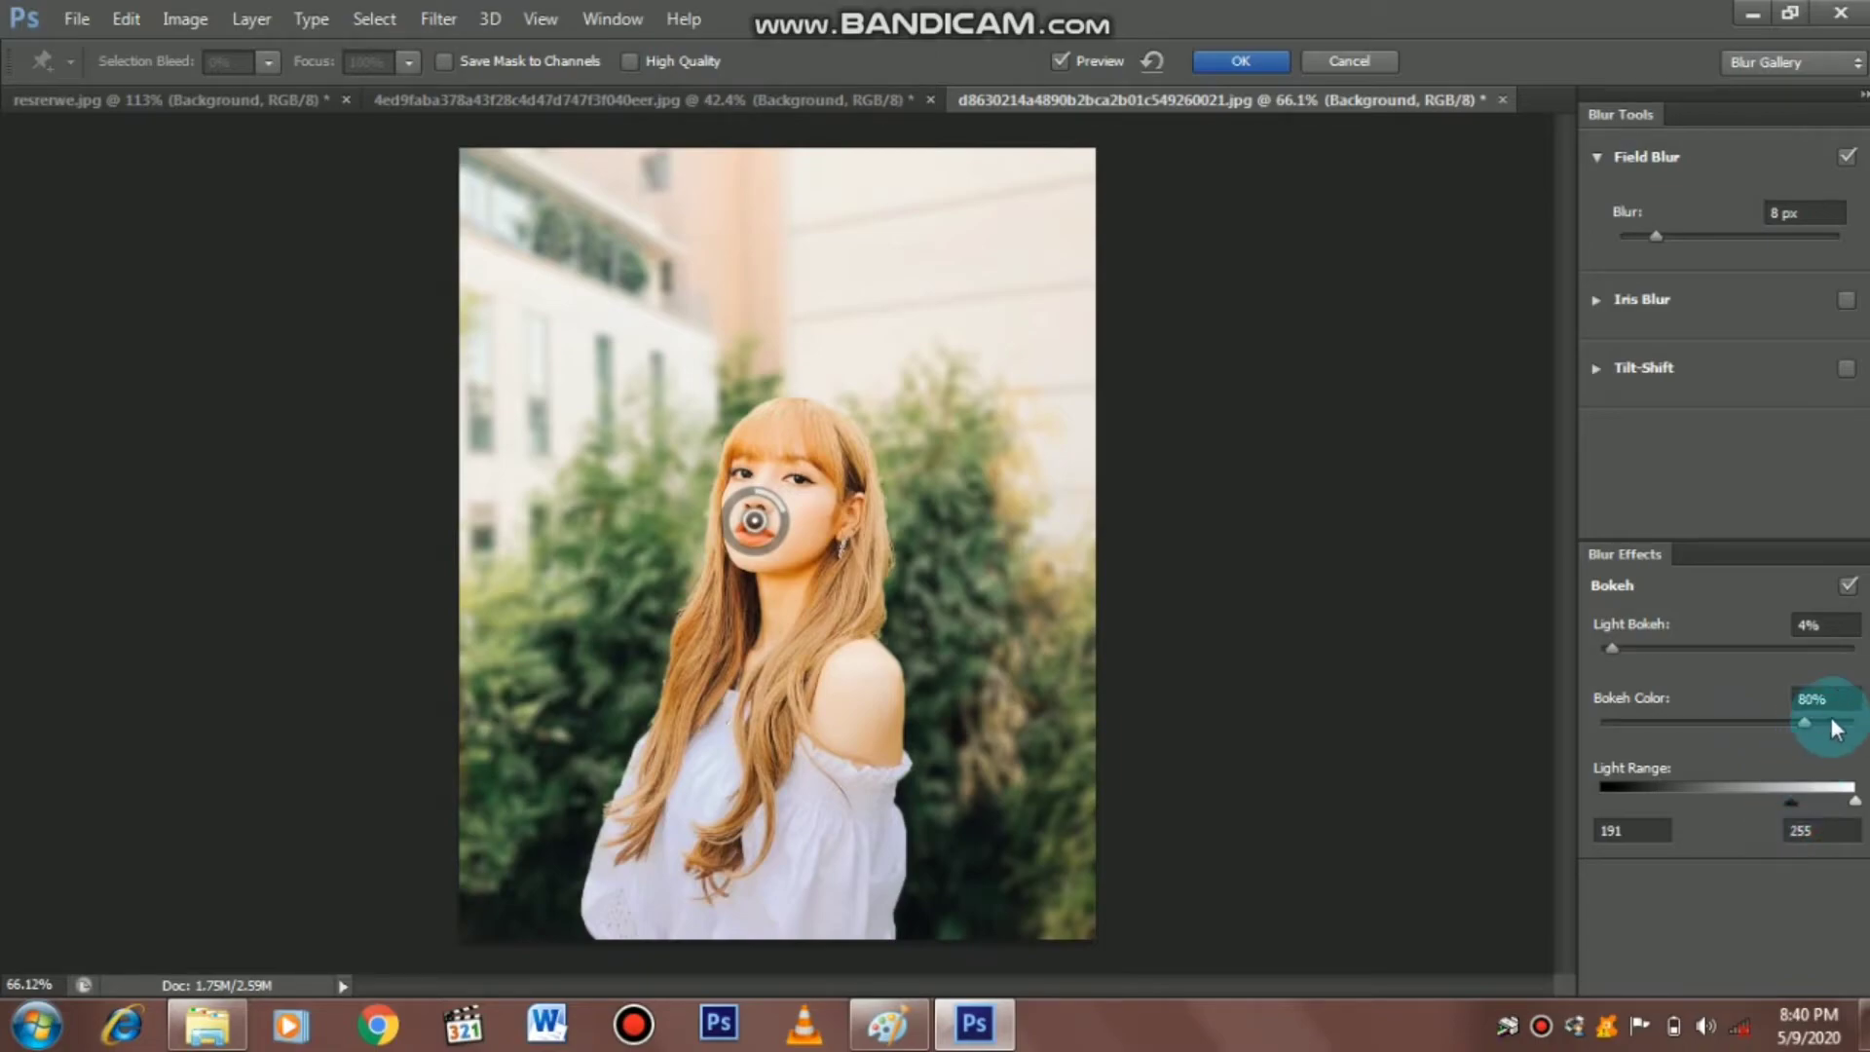
left_click_drag(1796, 804, 1743, 809)
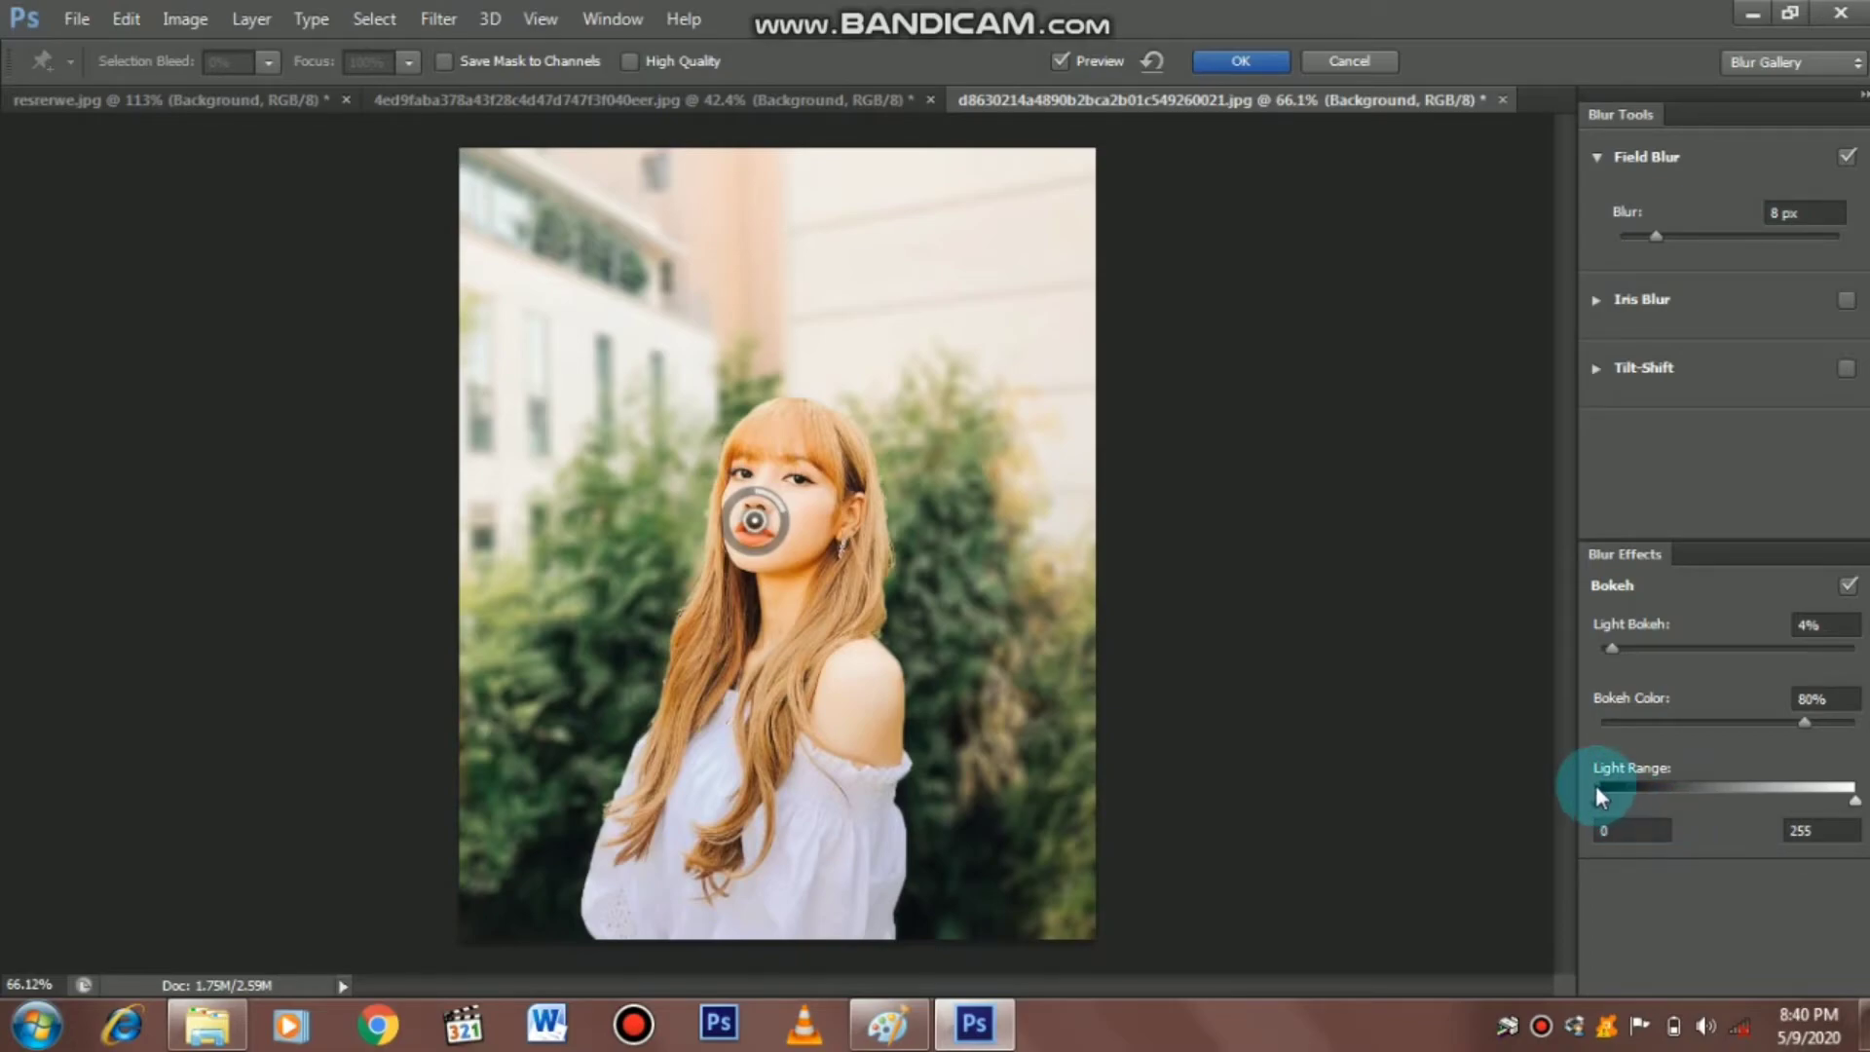
scroll(875, 578, "down", 1)
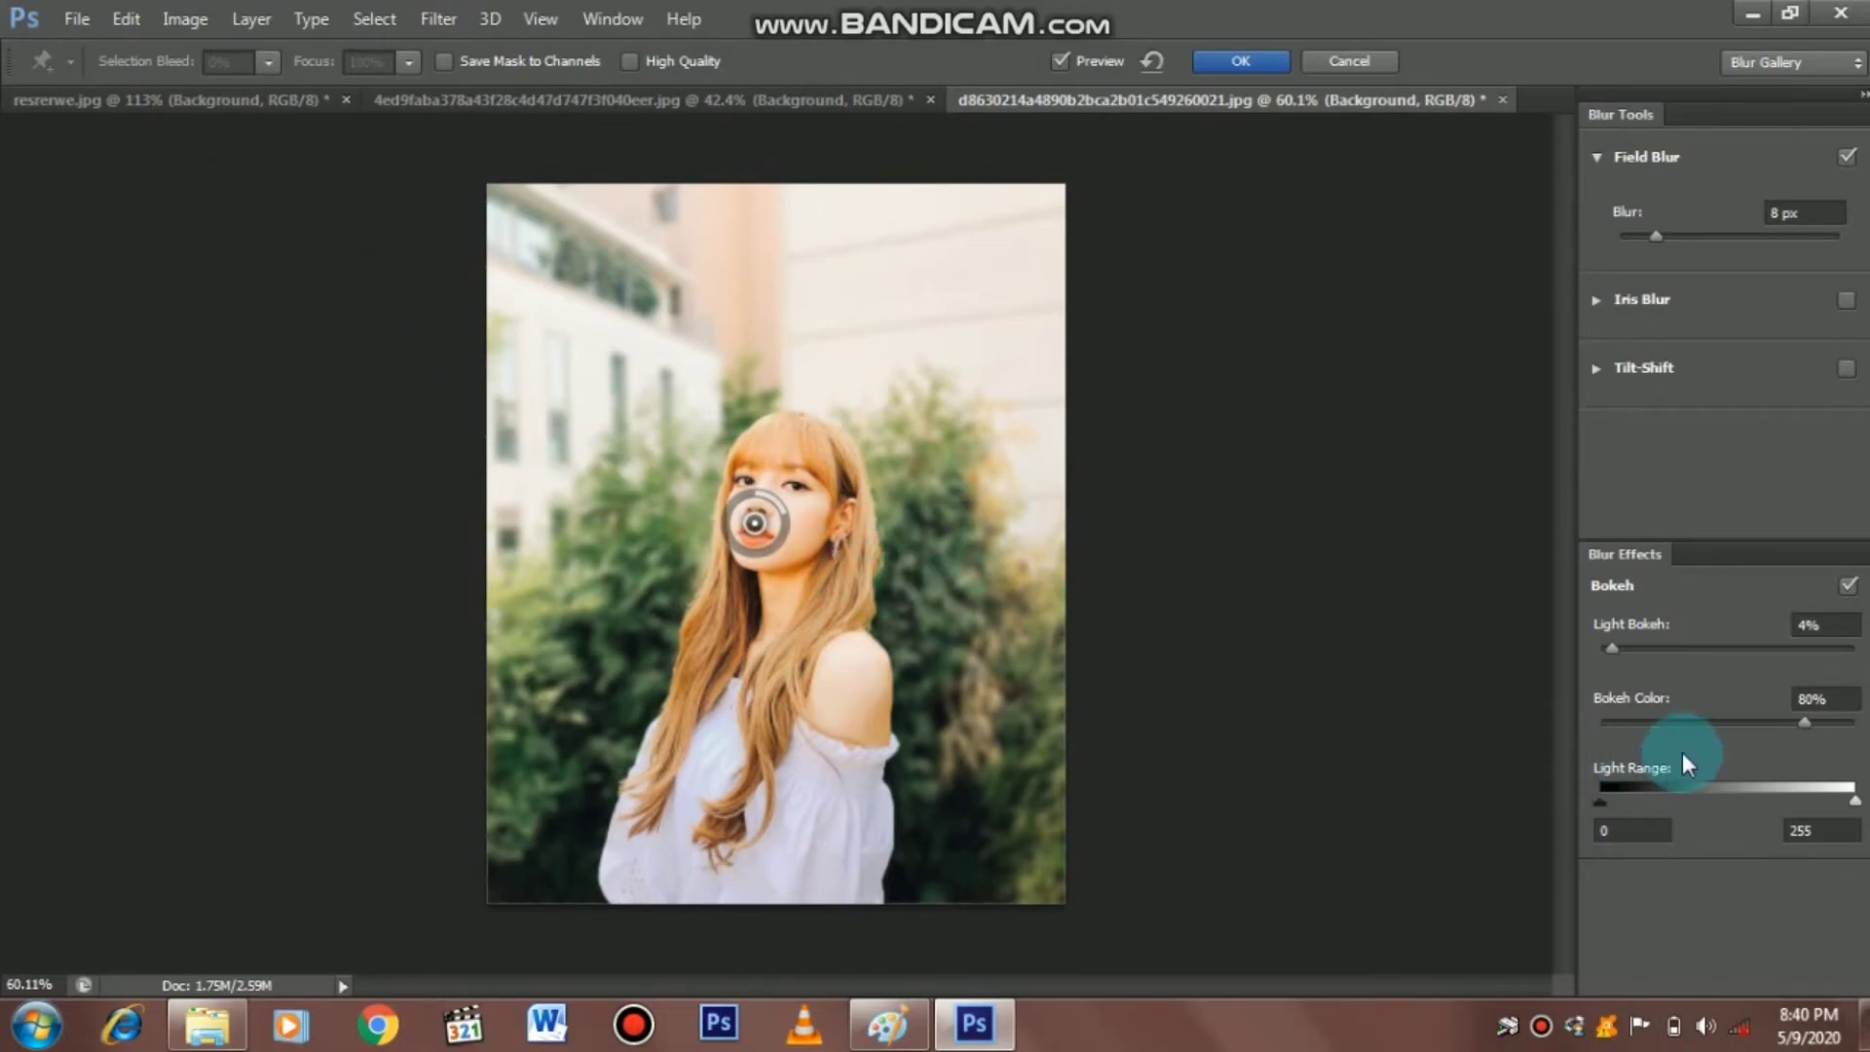
left_click(76, 20)
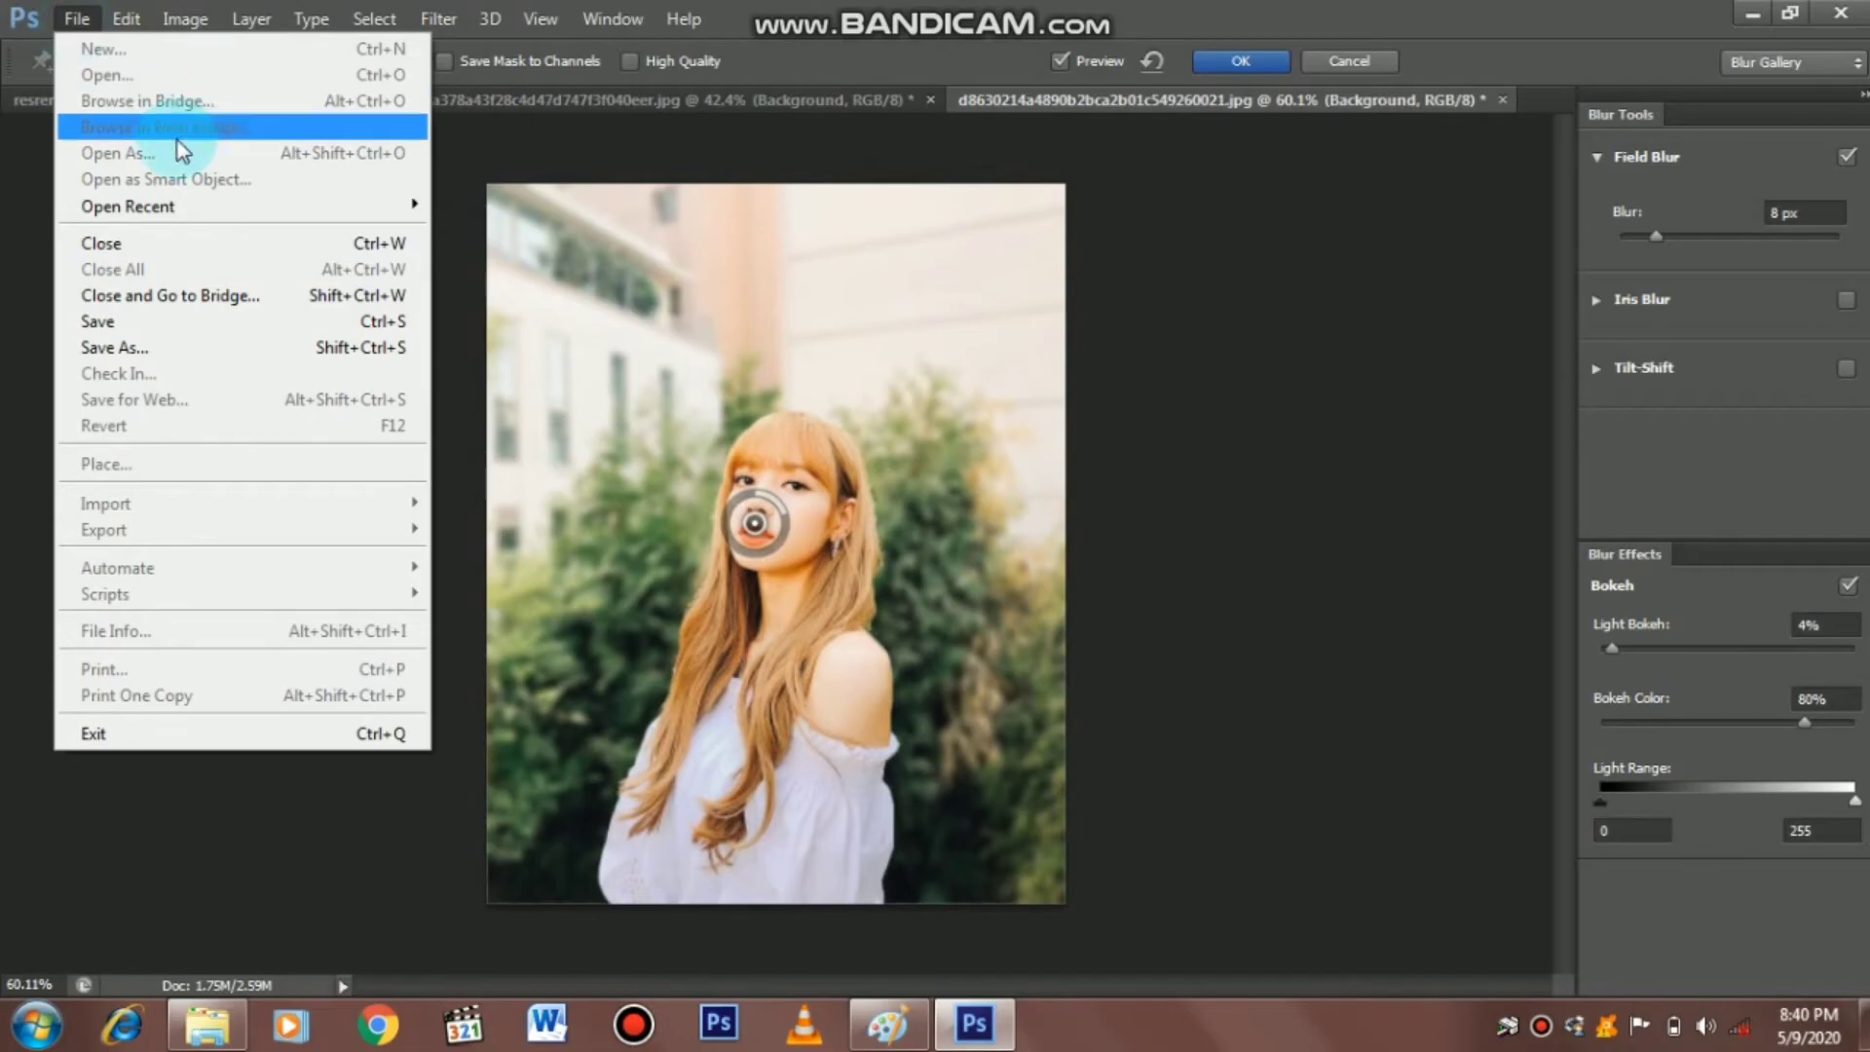
left_click(749, 353)
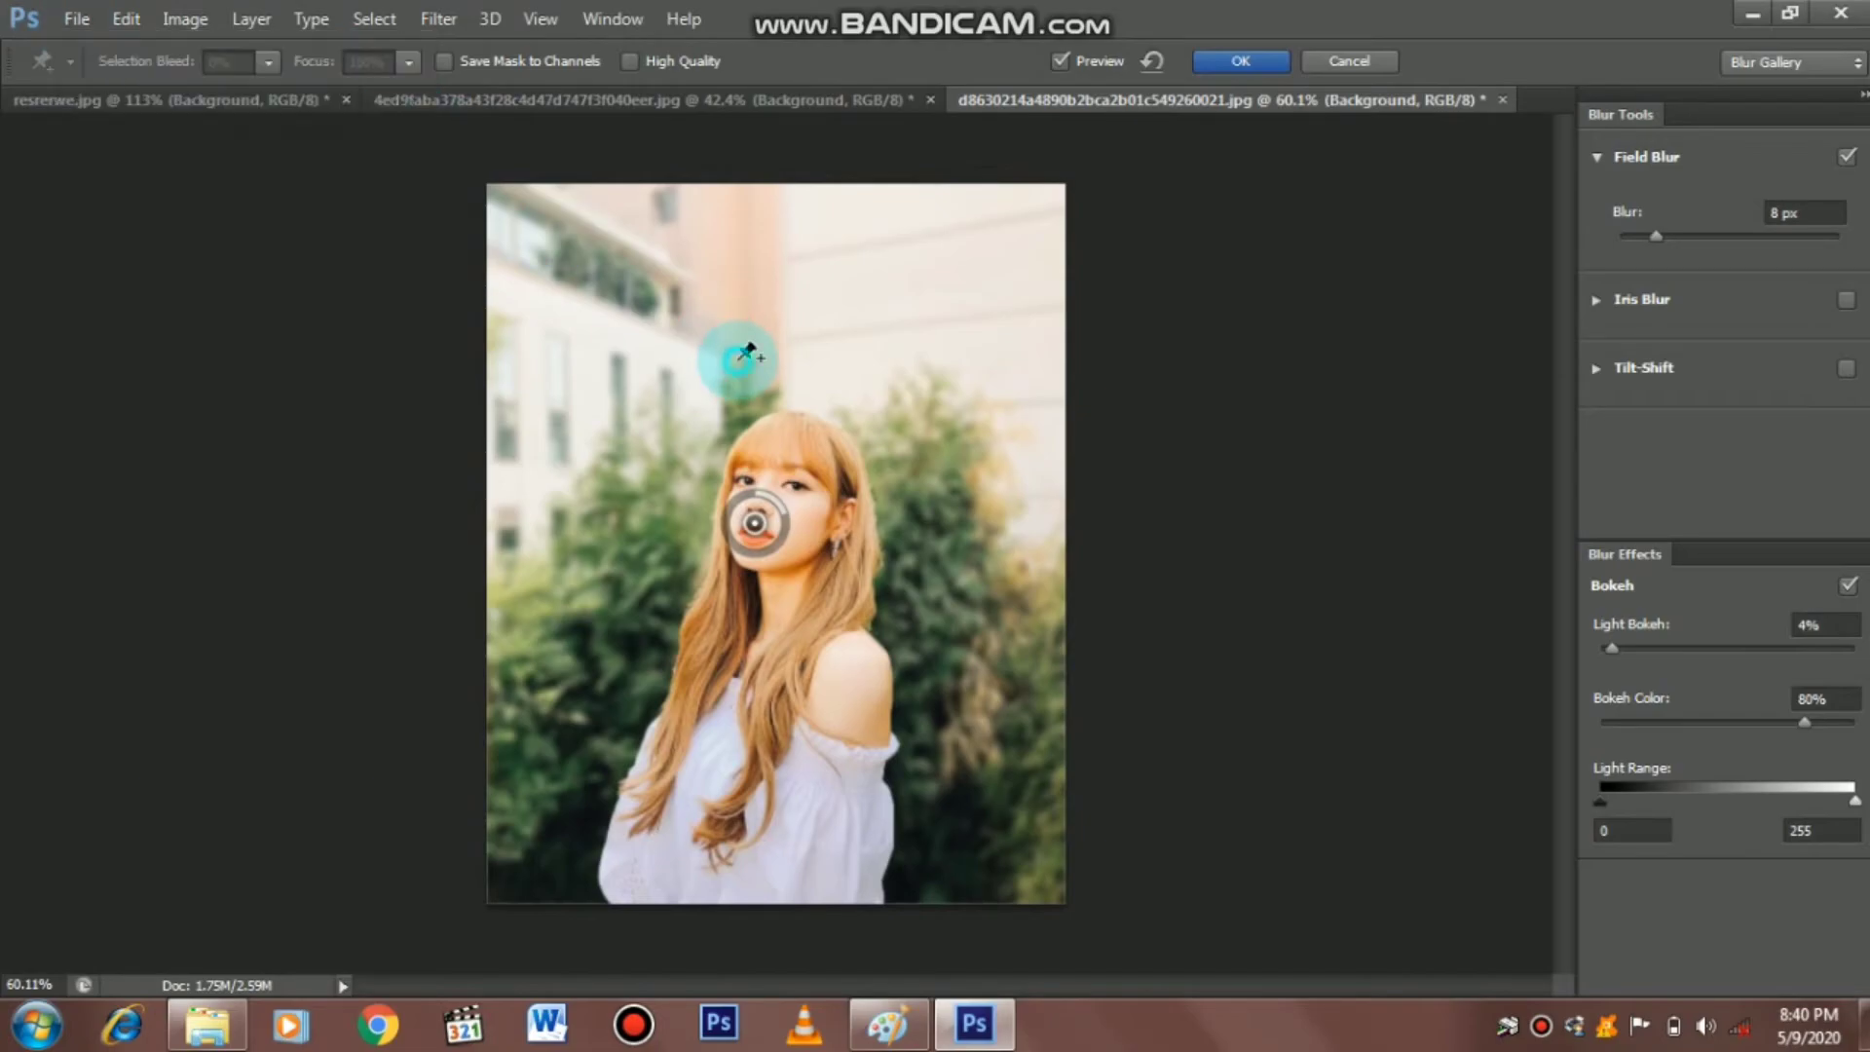
left_click(1237, 62)
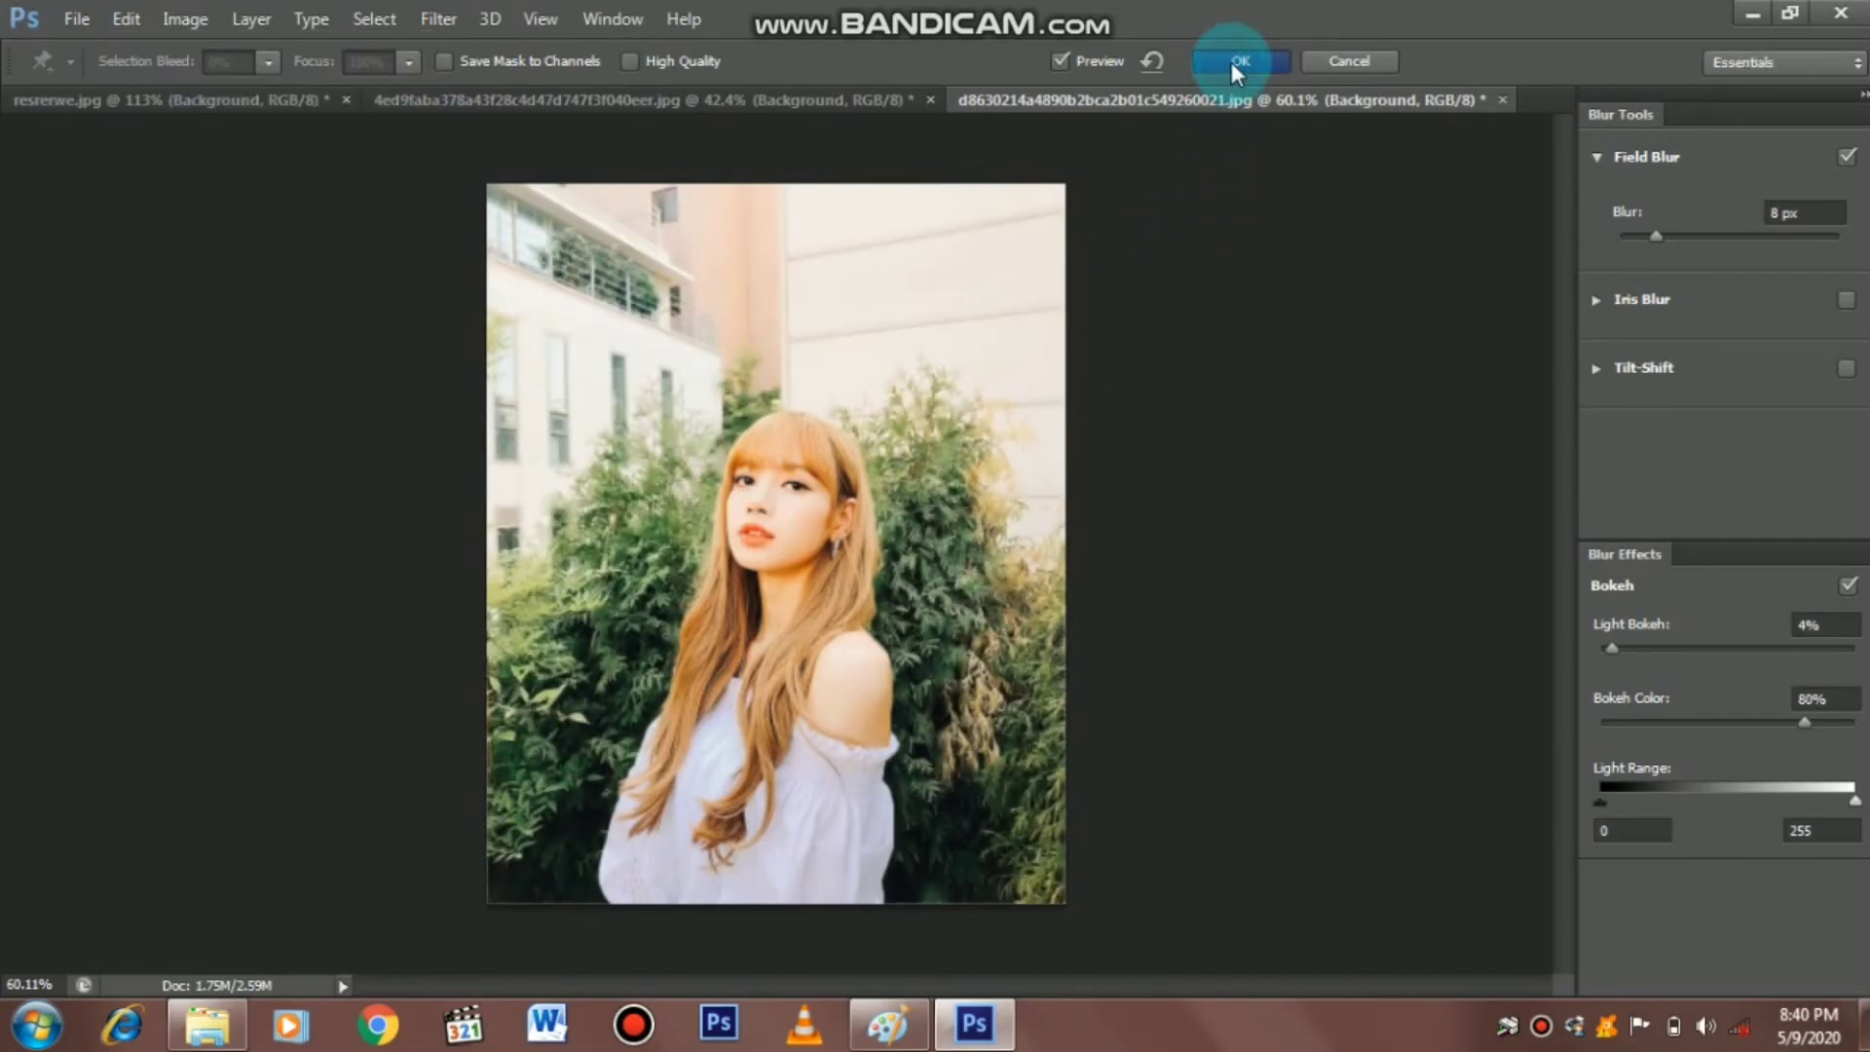